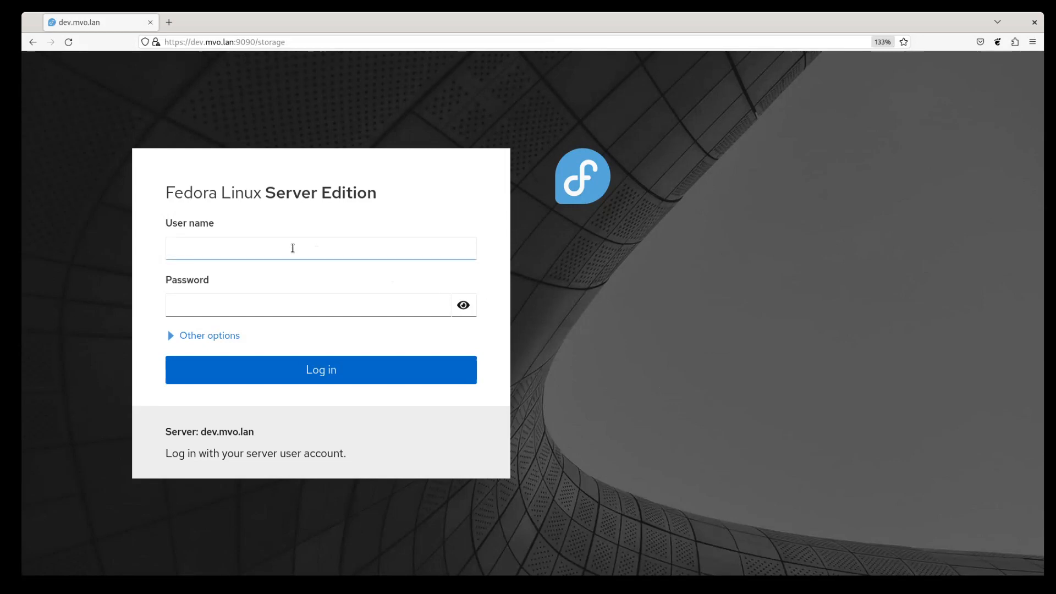
Step: Log in to the dev.mvo.lan server as root with the account password
left_click(292, 248)
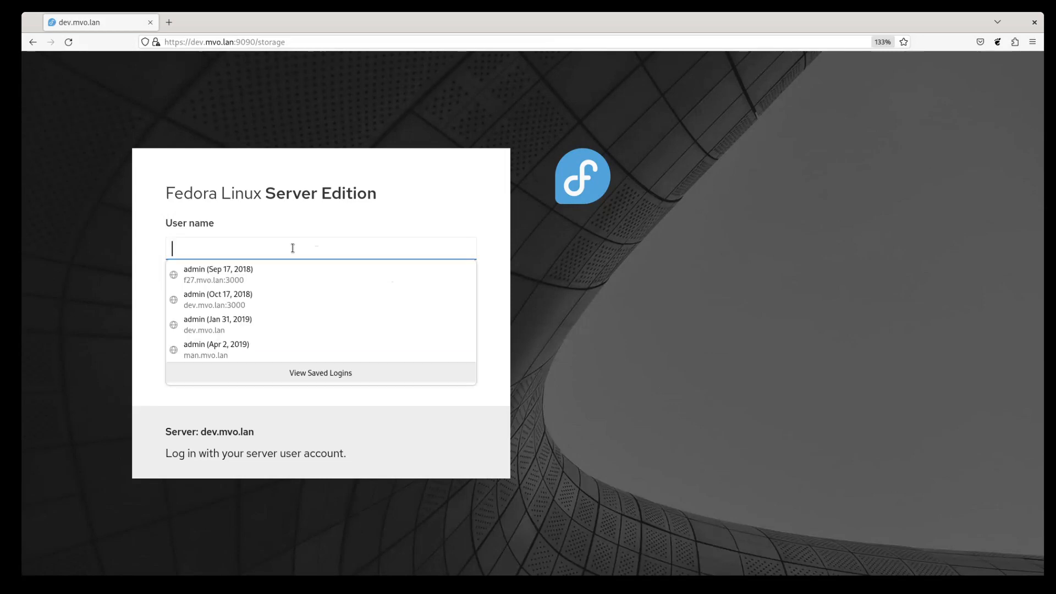
type("root")
key("Tab")
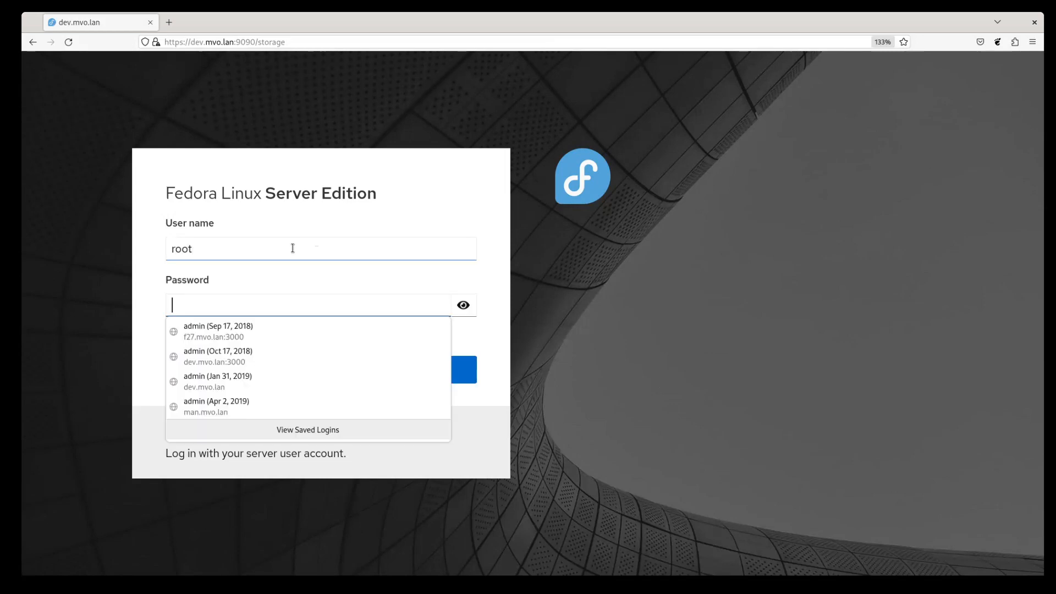
type("******")
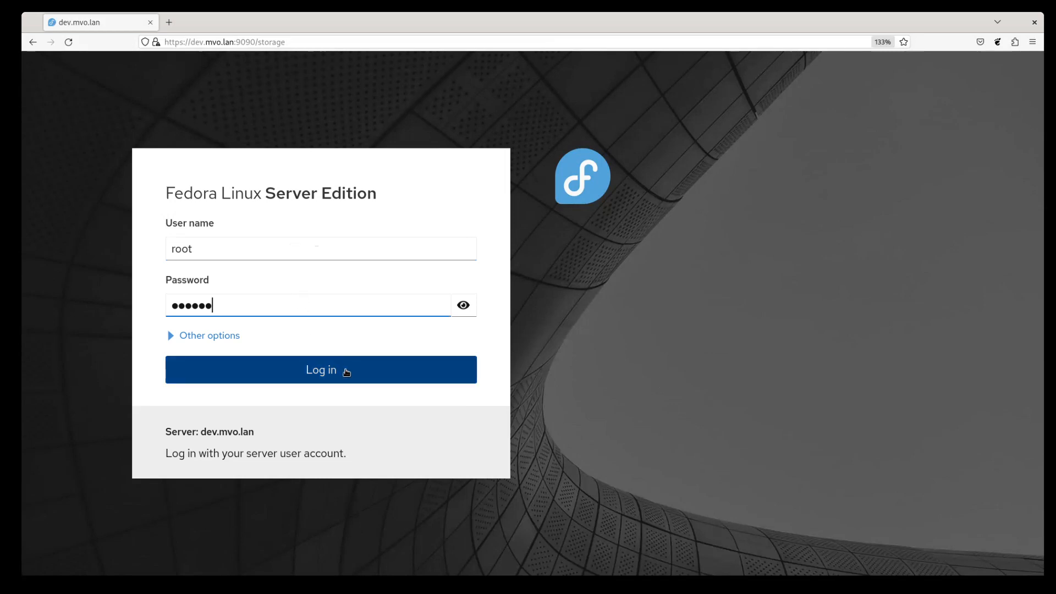
left_click(346, 372)
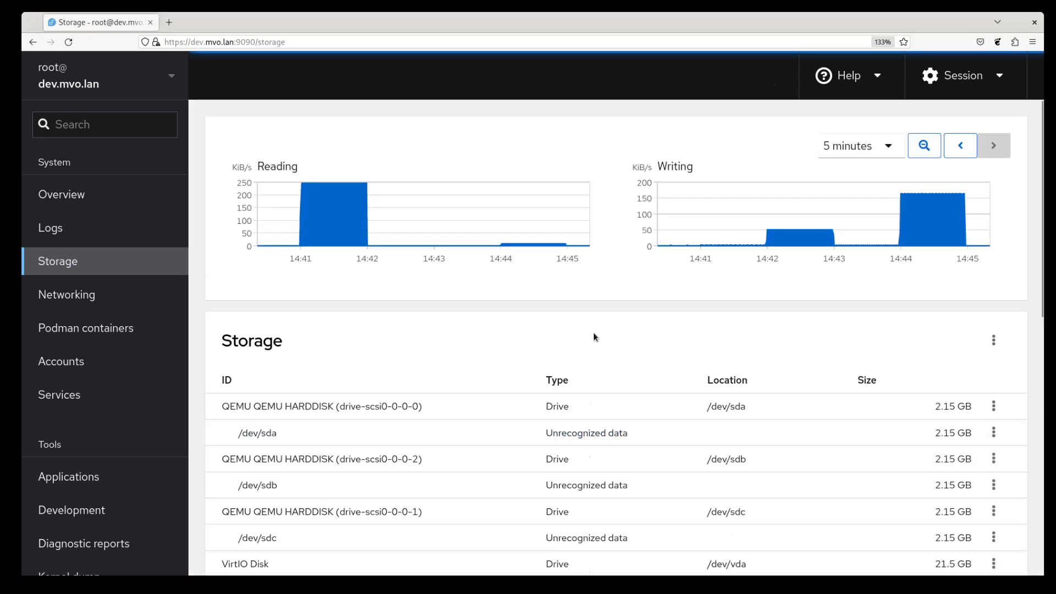
Step: Review the drive table's action menus for the VirtIO Disk, /dev/vda2 and the first QEMU drive
scroll(593, 337, "down", 3)
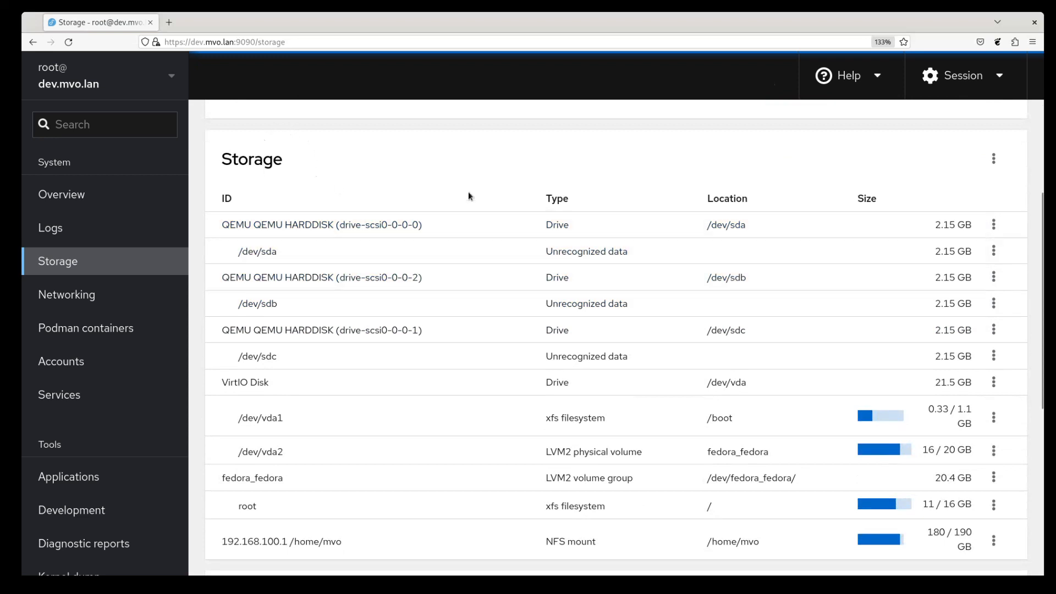
scroll(479, 495, "down", 1)
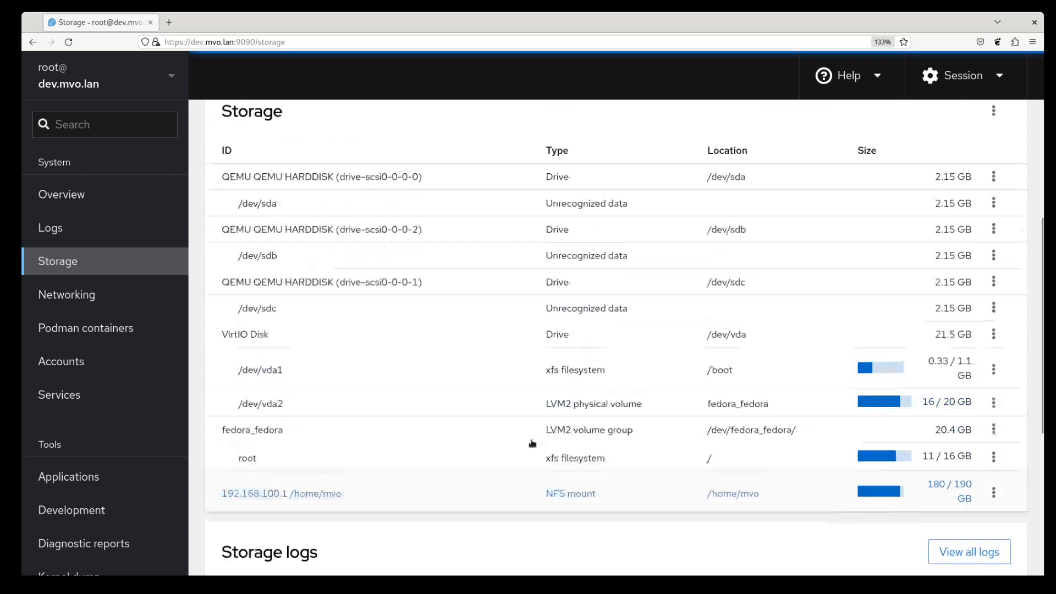
scroll(498, 297, "up", 1)
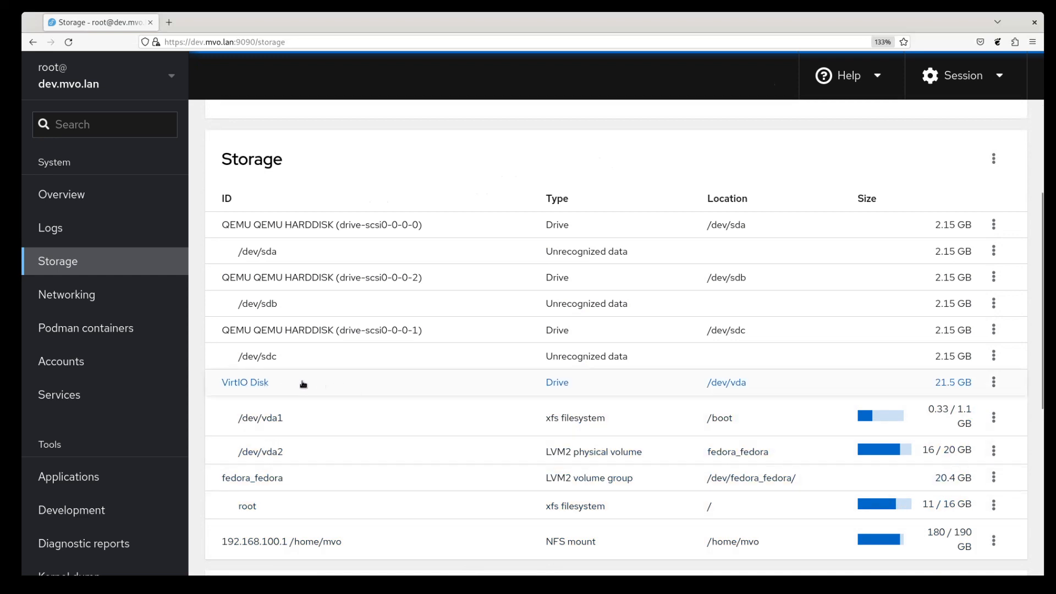
left_click(993, 382)
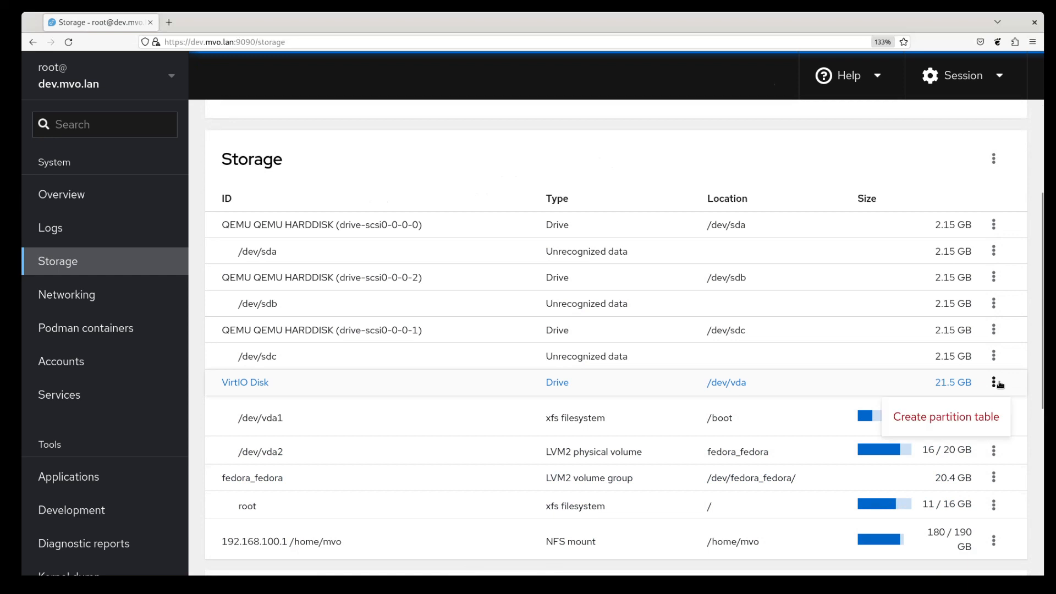
left_click(988, 440)
left_click(994, 450)
left_click(994, 450)
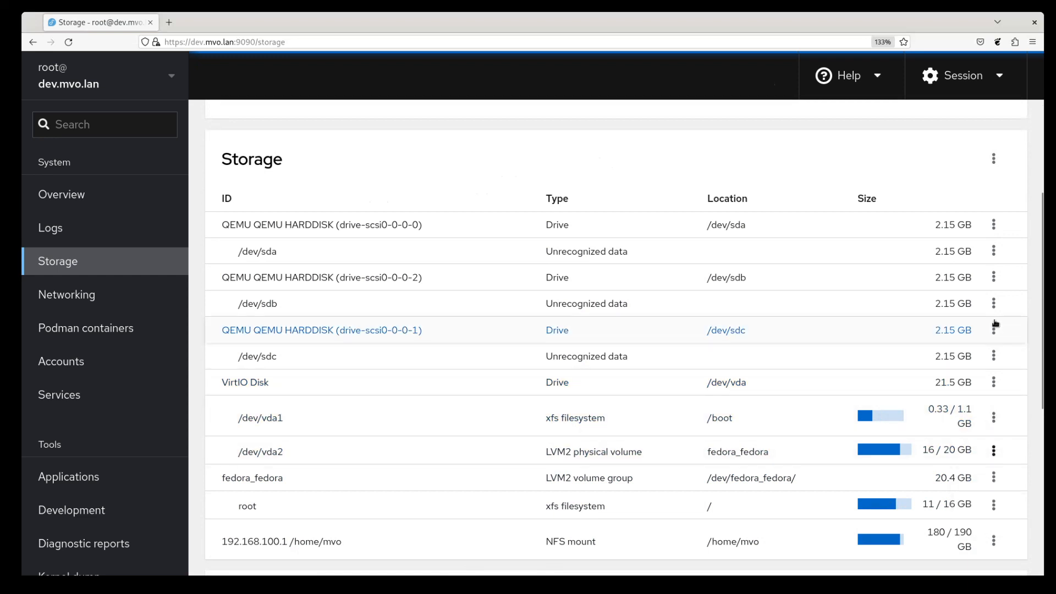
left_click(991, 224)
left_click(992, 224)
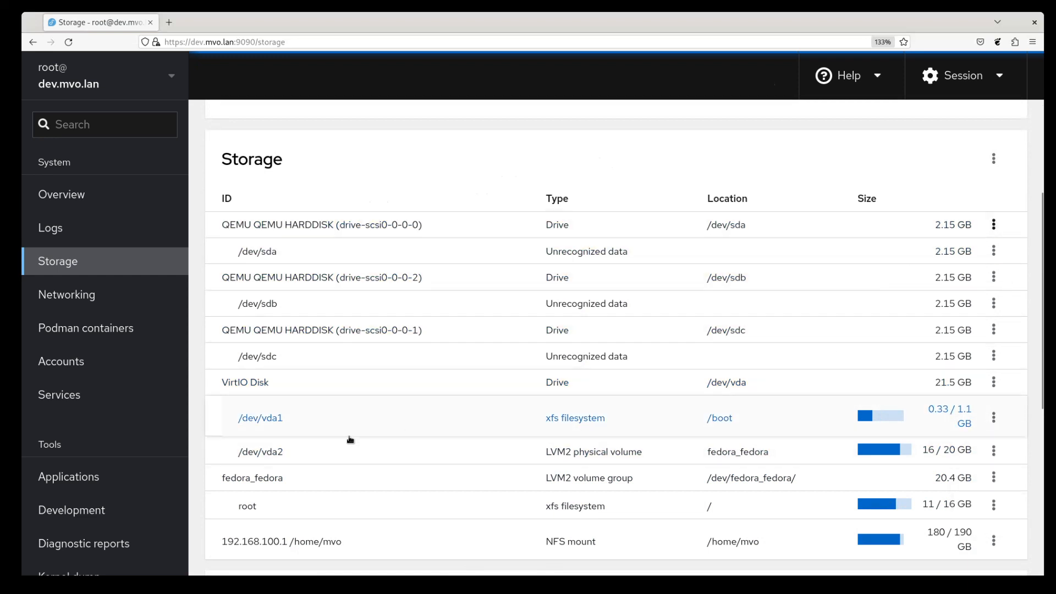
Step: Open the VirtIO Disk drive page, then the /dev/vda1 partition details
left_click(240, 382)
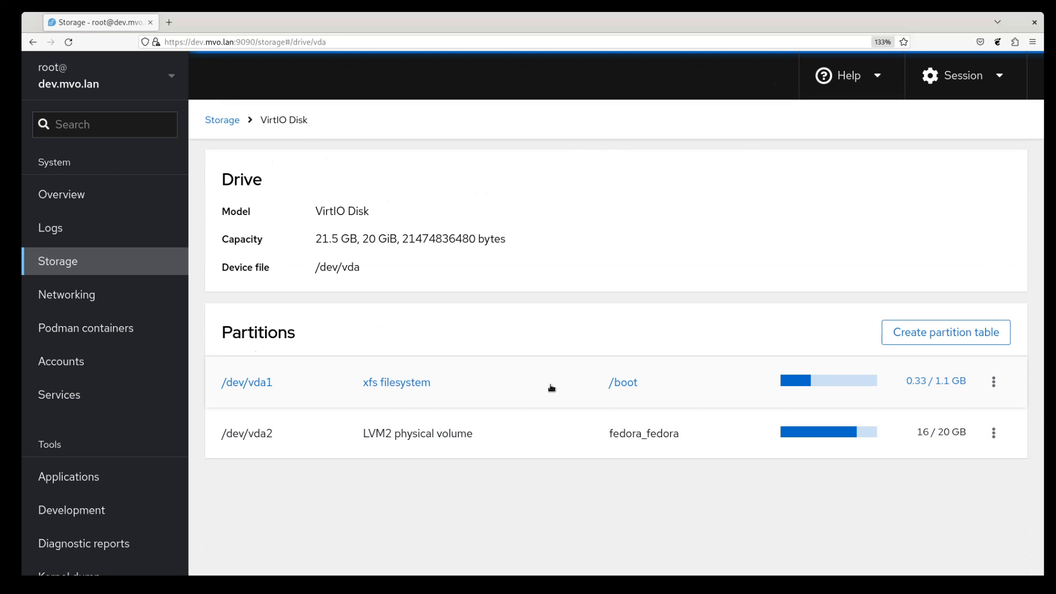
left_click(421, 391)
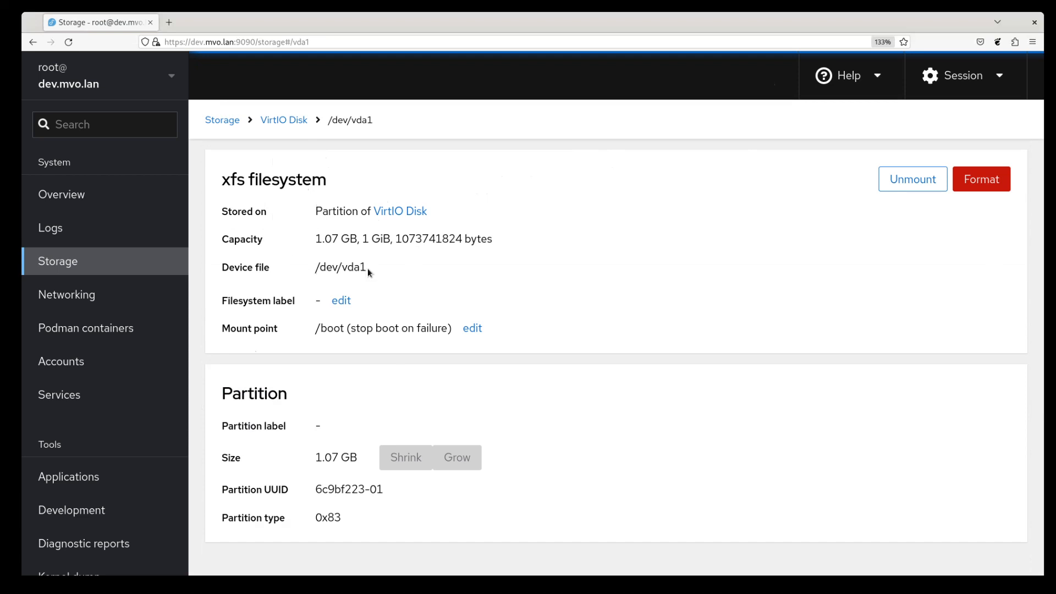
Step: Point out the /dev/vda1 device file name, then return to the VirtIO Disk page
left_click_drag(368, 268, 313, 269)
left_click(314, 268)
left_click(403, 212)
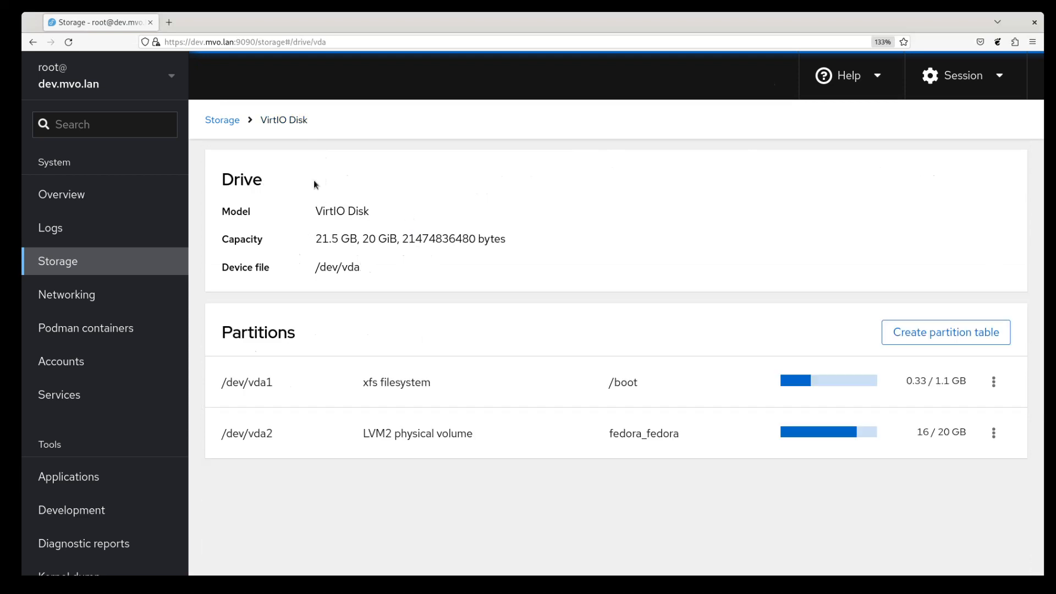
Step: Reopen /dev/vda1 and highlight its VirtIO Disk partition info and Partition heading
left_click(303, 389)
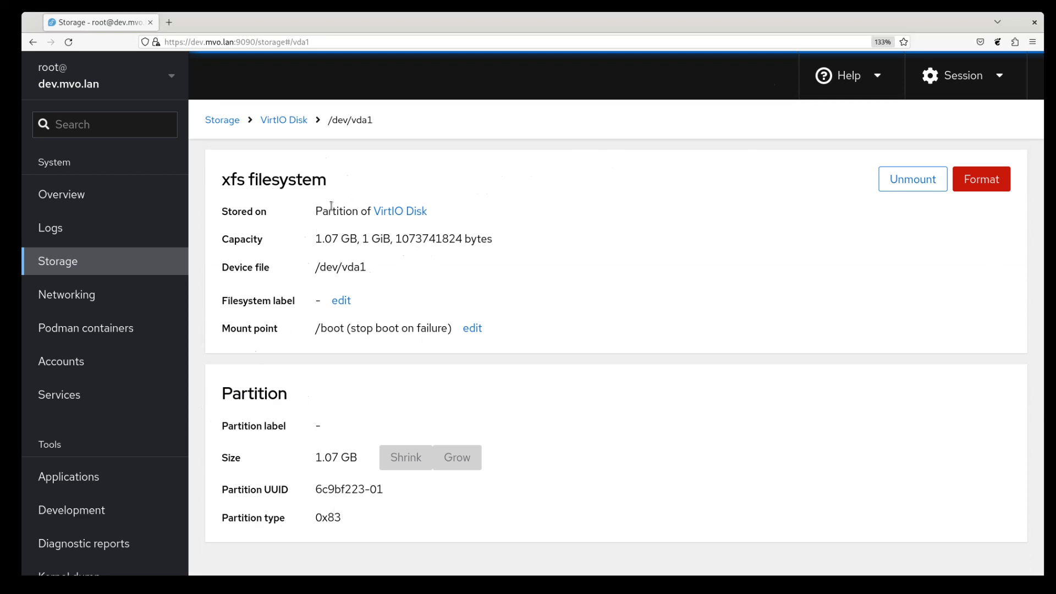
left_click_drag(304, 209, 428, 214)
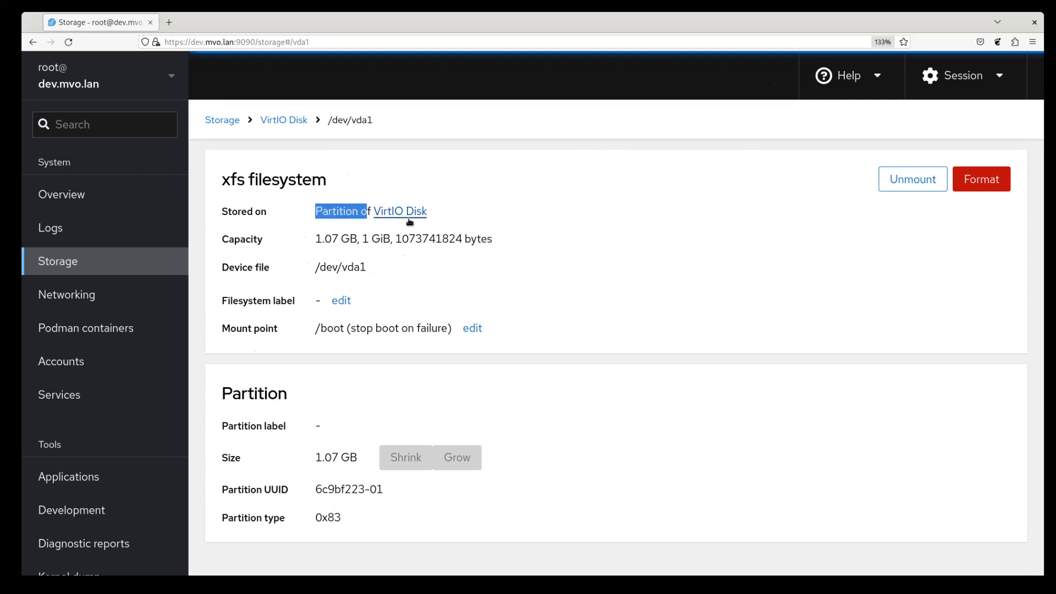
left_click(454, 212)
left_click_drag(216, 393, 309, 393)
left_click(331, 395)
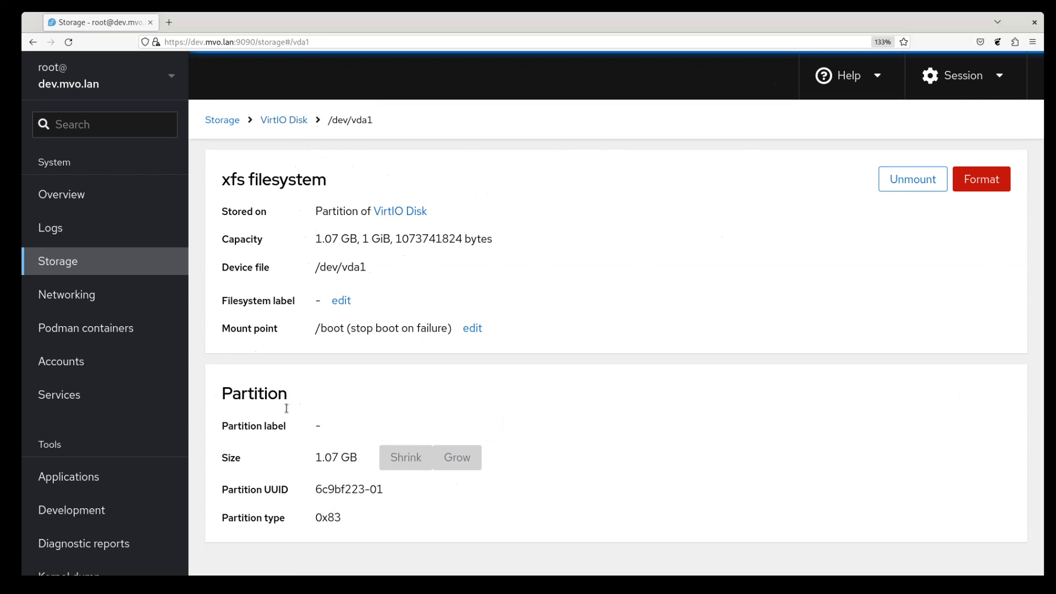
Step: Go back to the VirtIO Disk page and open the /dev/vda2 LVM2 physical volume
left_click(283, 122)
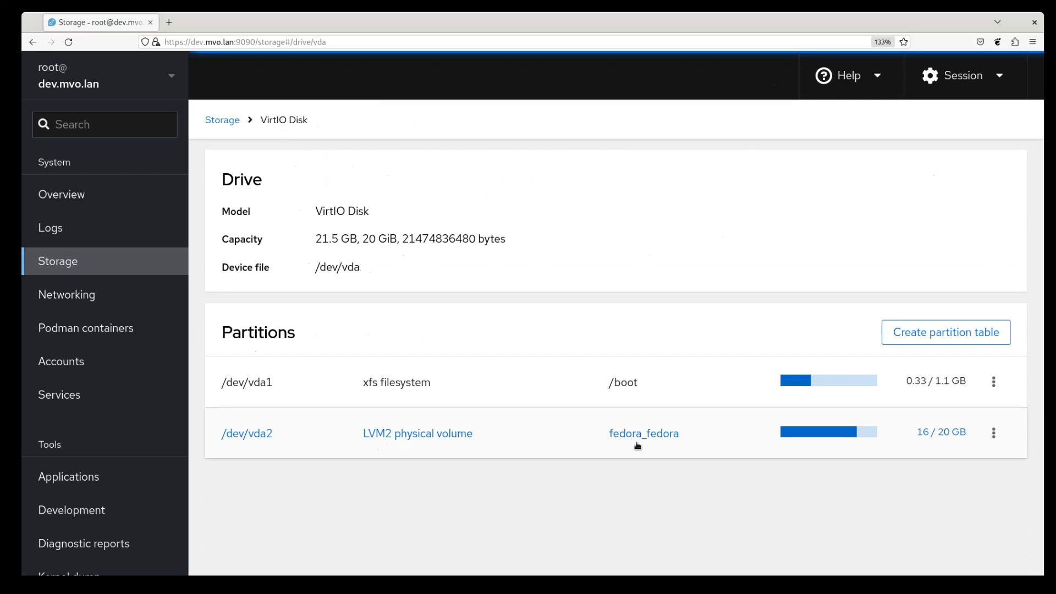
left_click(402, 438)
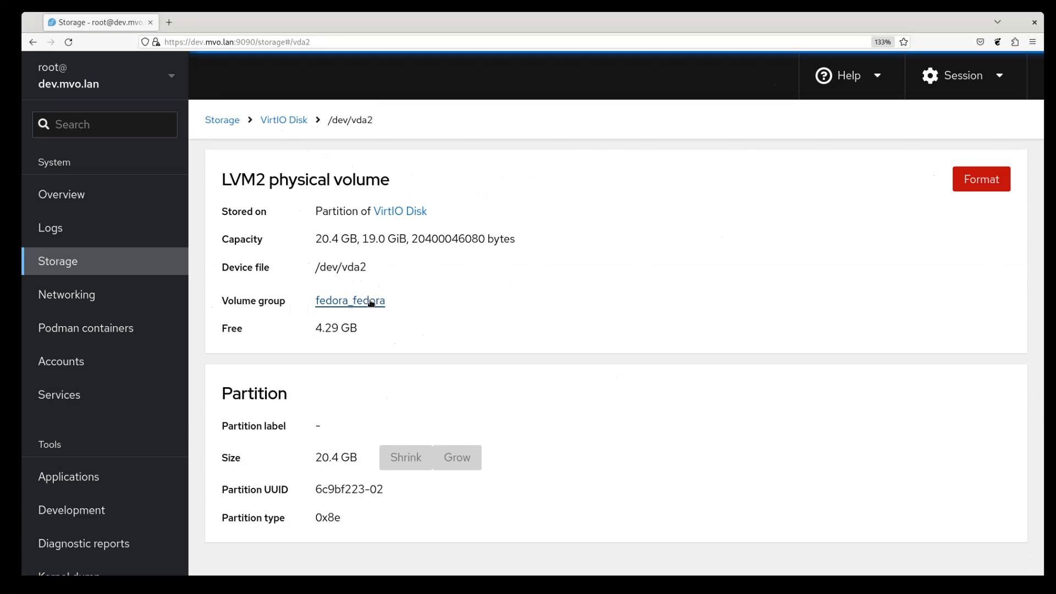
Step: Follow the fedora_fedora volume group link from the /dev/vda2 page
left_click(374, 305)
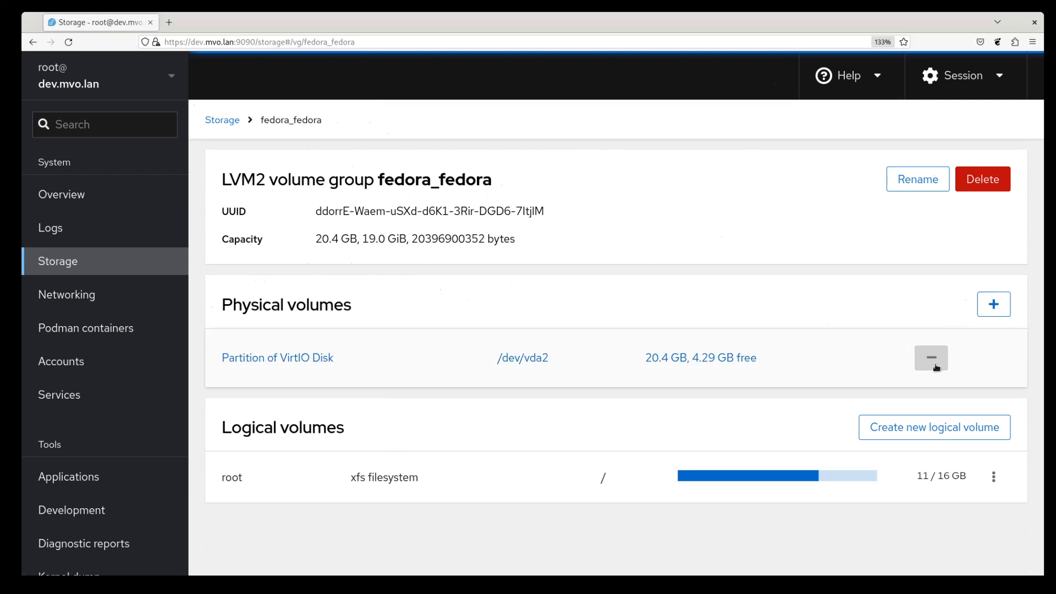
Step: Open the 16 GB root logical volume's xfs filesystem page in fedora_fedora
mouse_move(916, 366)
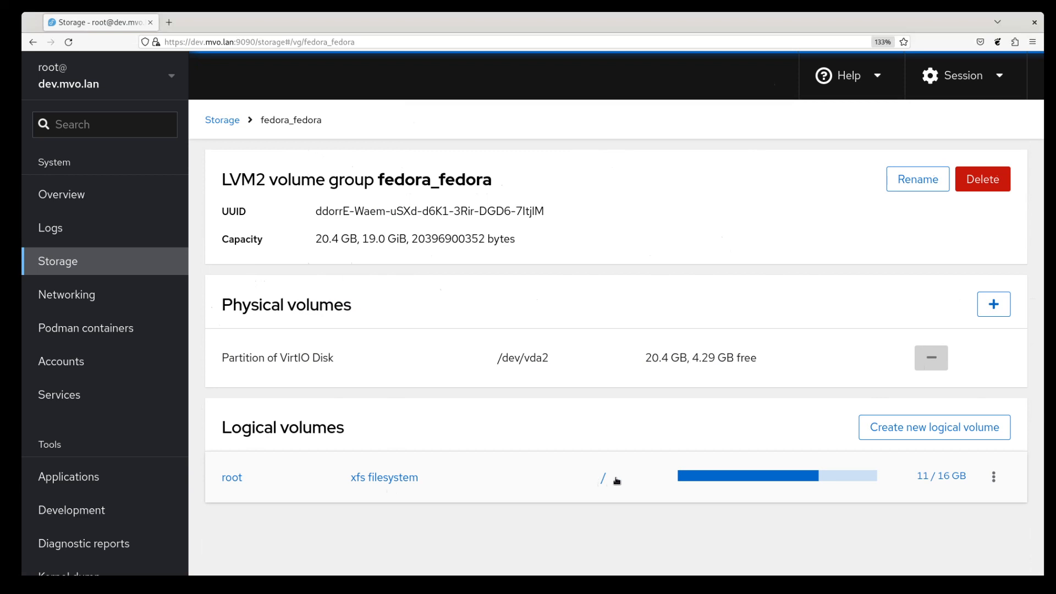
left_click(391, 477)
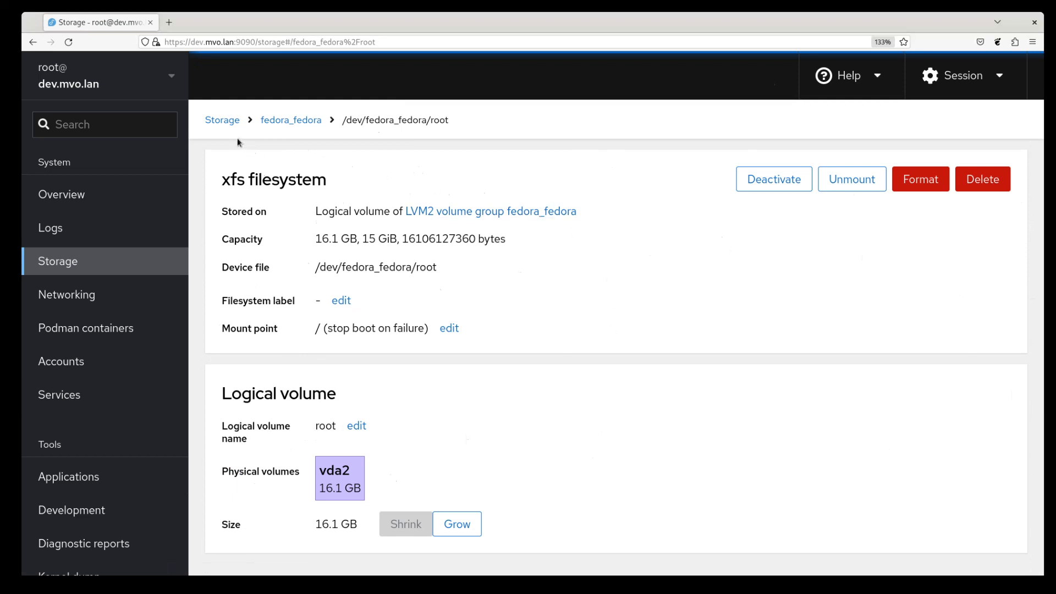
left_click(924, 187)
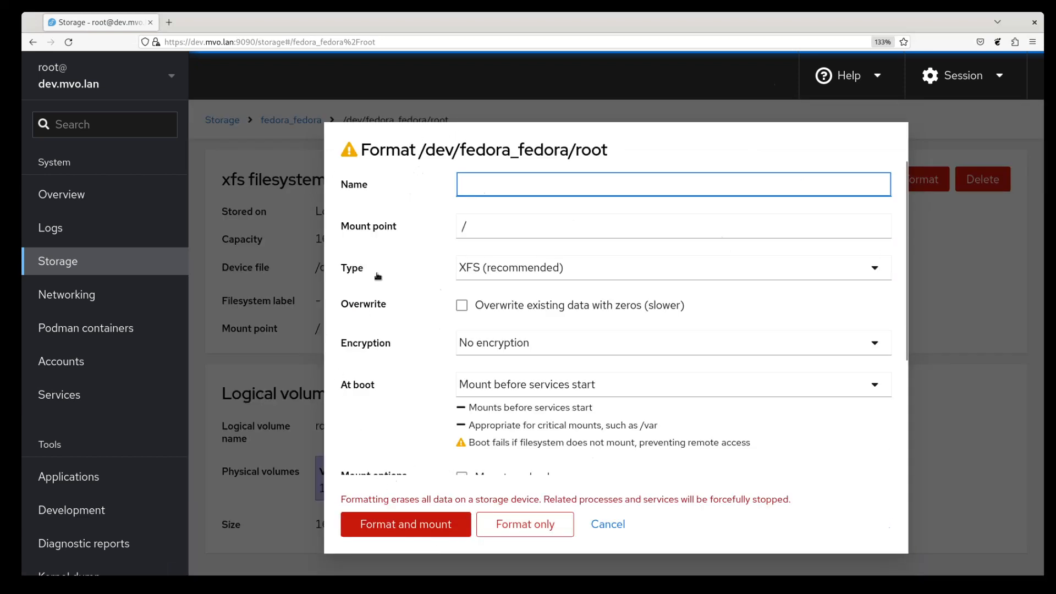
scroll(590, 473, "down", 5)
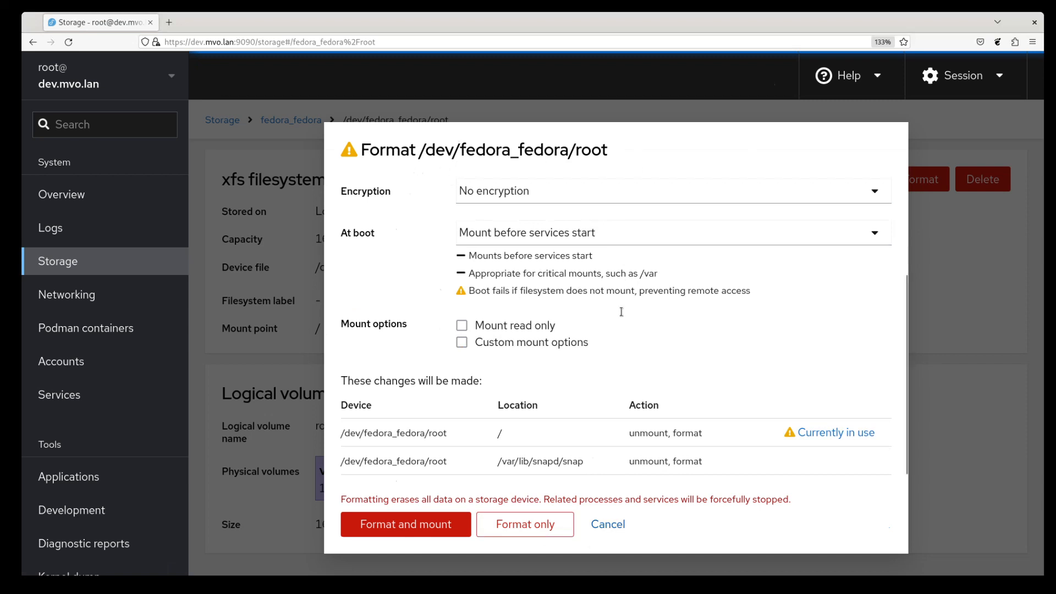
left_click(608, 525)
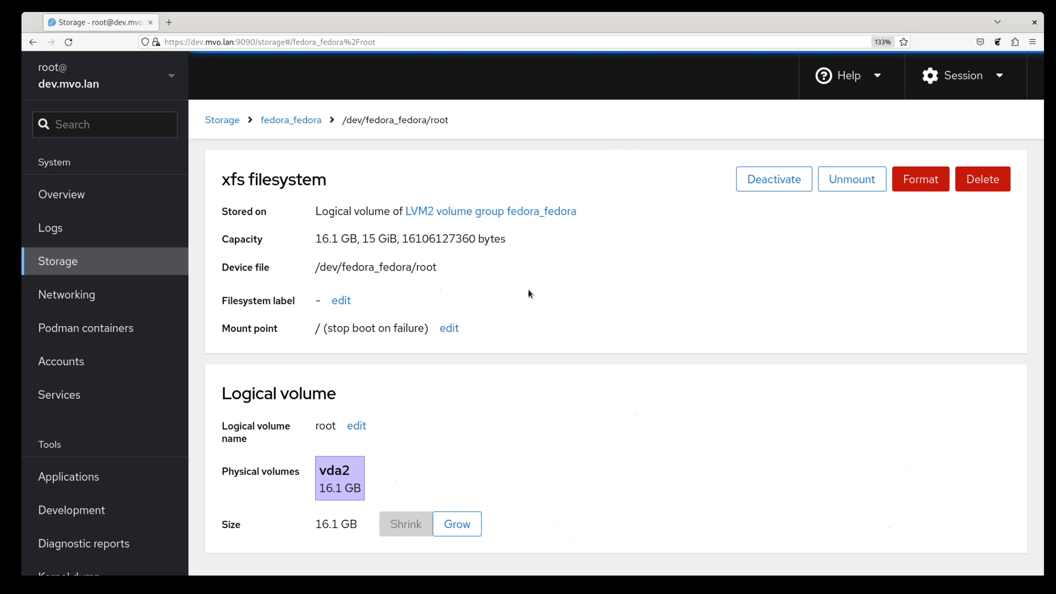
left_click(225, 124)
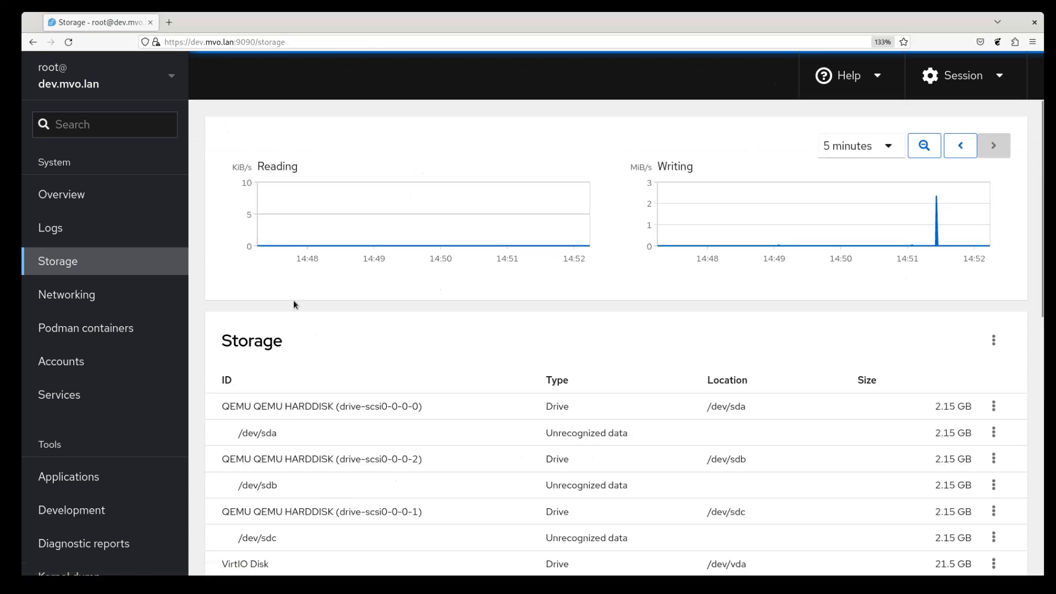
scroll(355, 385, "down", 5)
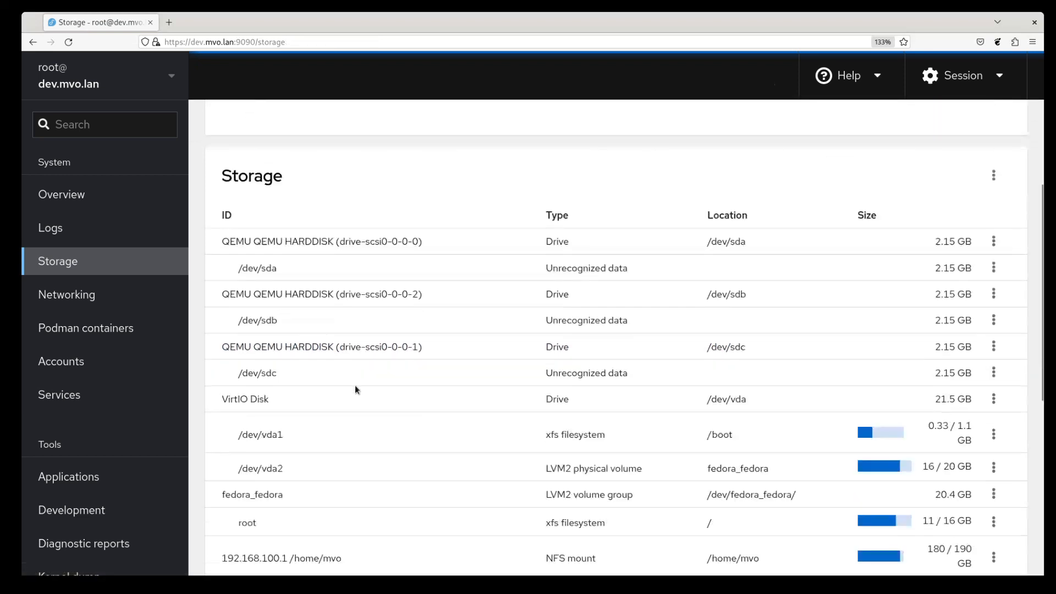
scroll(330, 236, "up", 2)
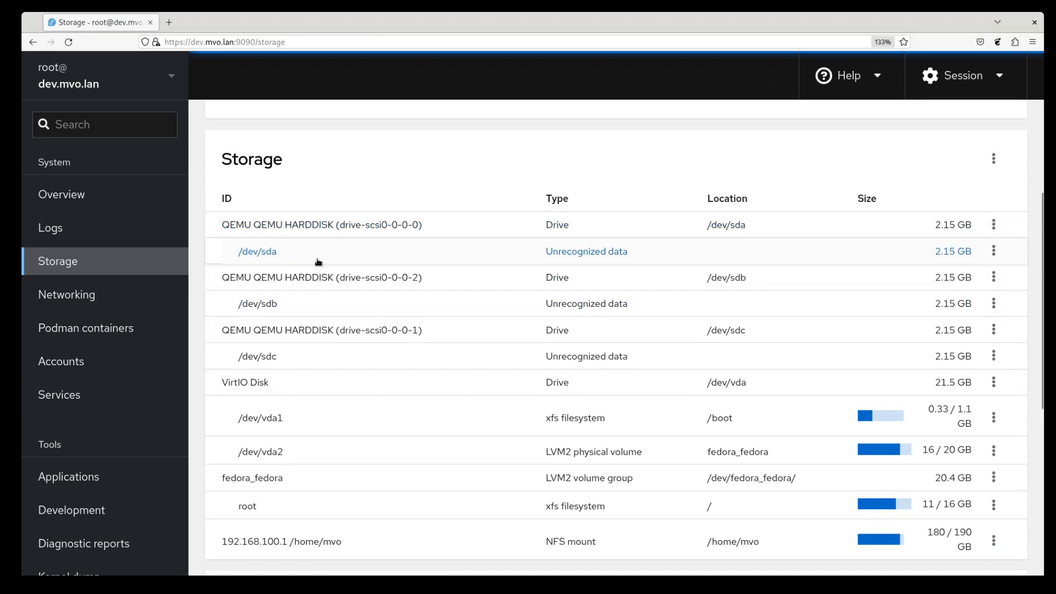
left_click_drag(545, 254, 646, 252)
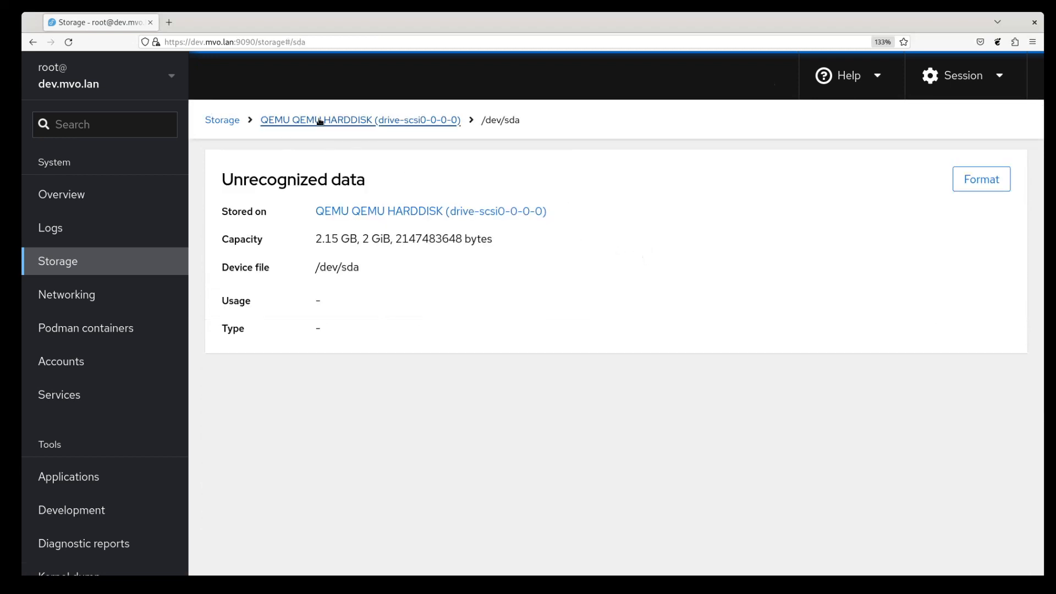
left_click(365, 119)
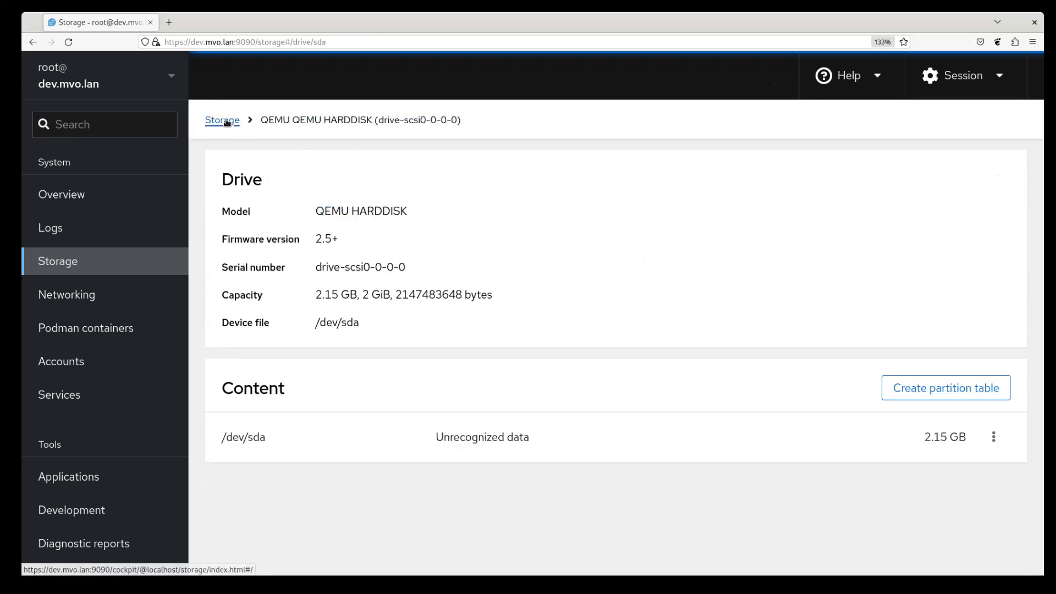
left_click(222, 119)
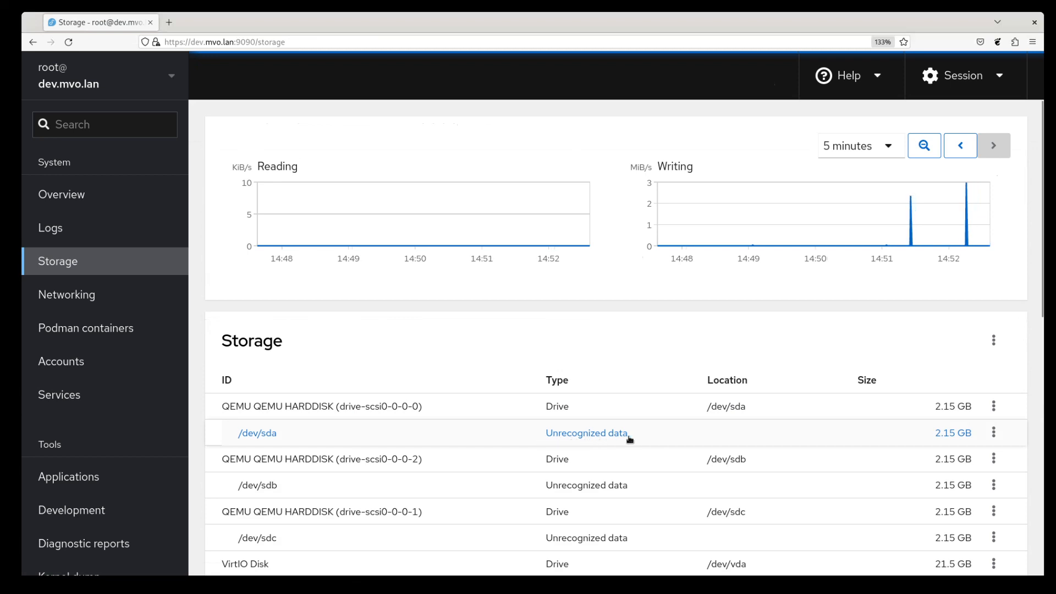
Step: Scroll down the Storage page and open the /dev/sda drive details
scroll(632, 439, "down", 1)
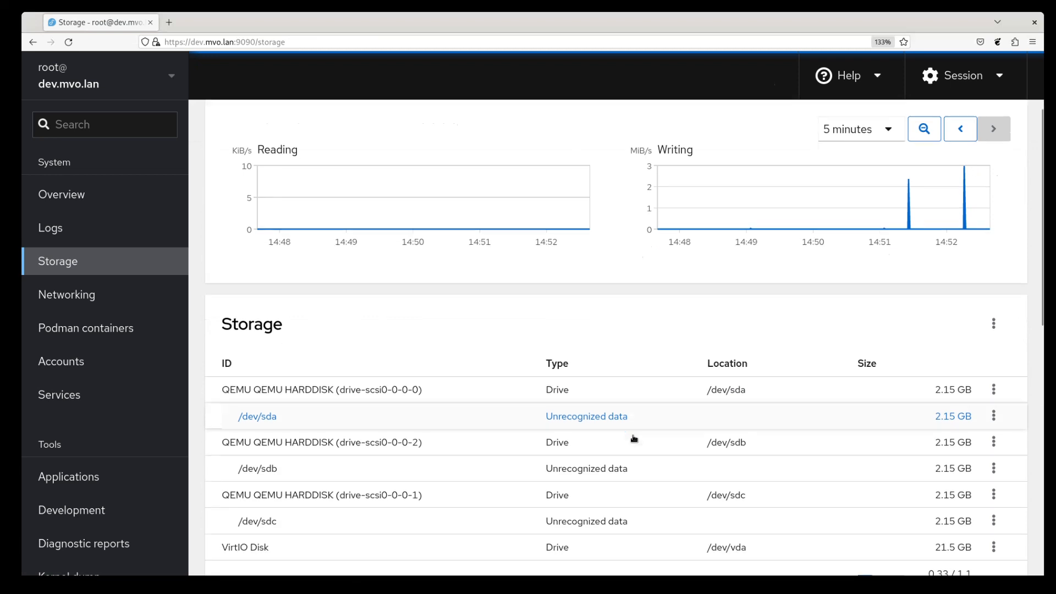
scroll(634, 438, "down", 1)
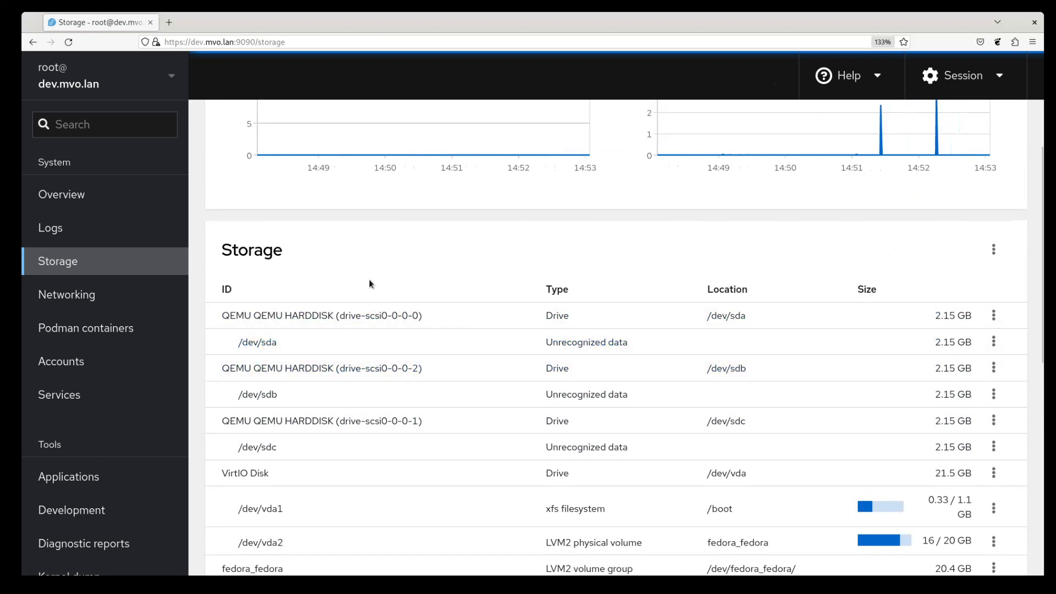
left_click(318, 344)
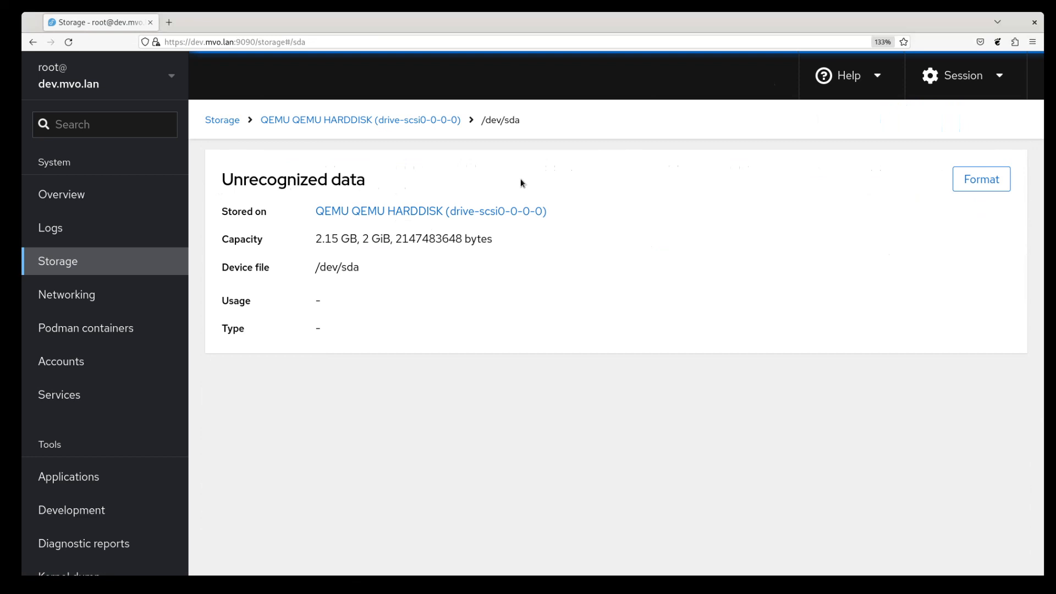
Step: Switch between the /dev/sda details and the Storage overview
left_click(400, 125)
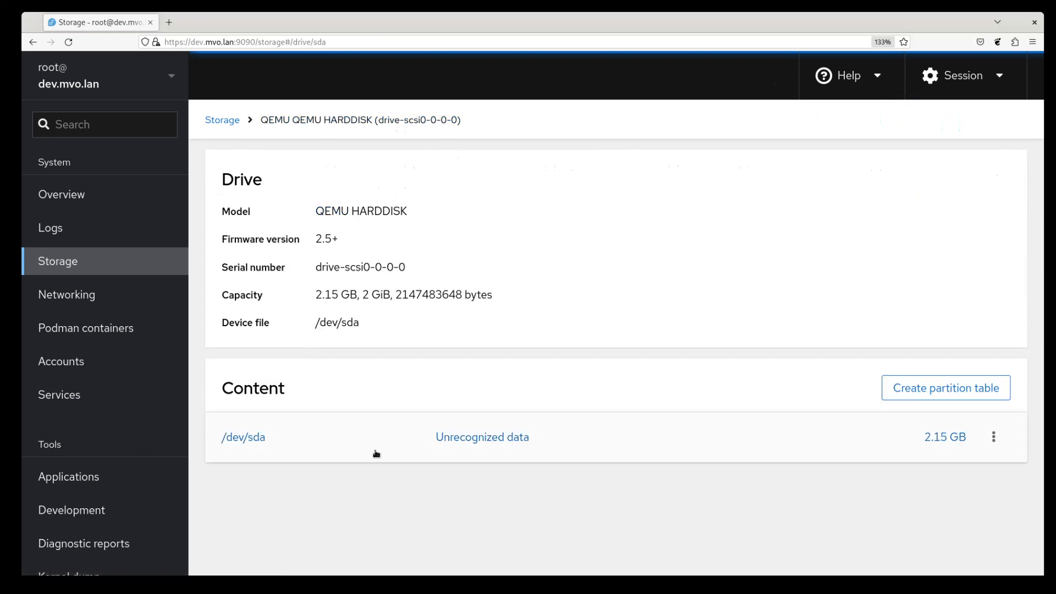
left_click(222, 121)
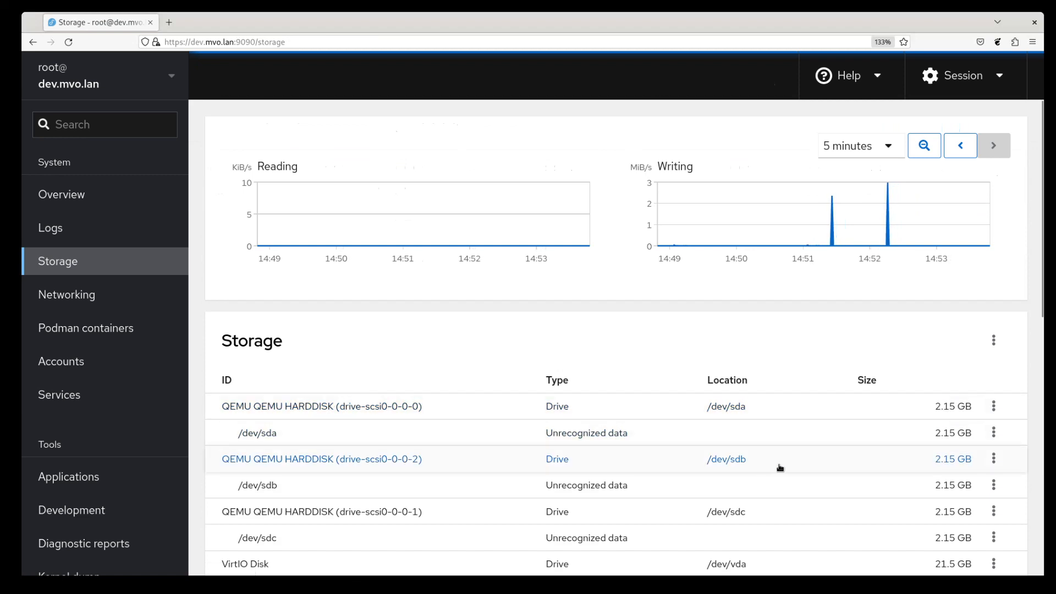
left_click(575, 437)
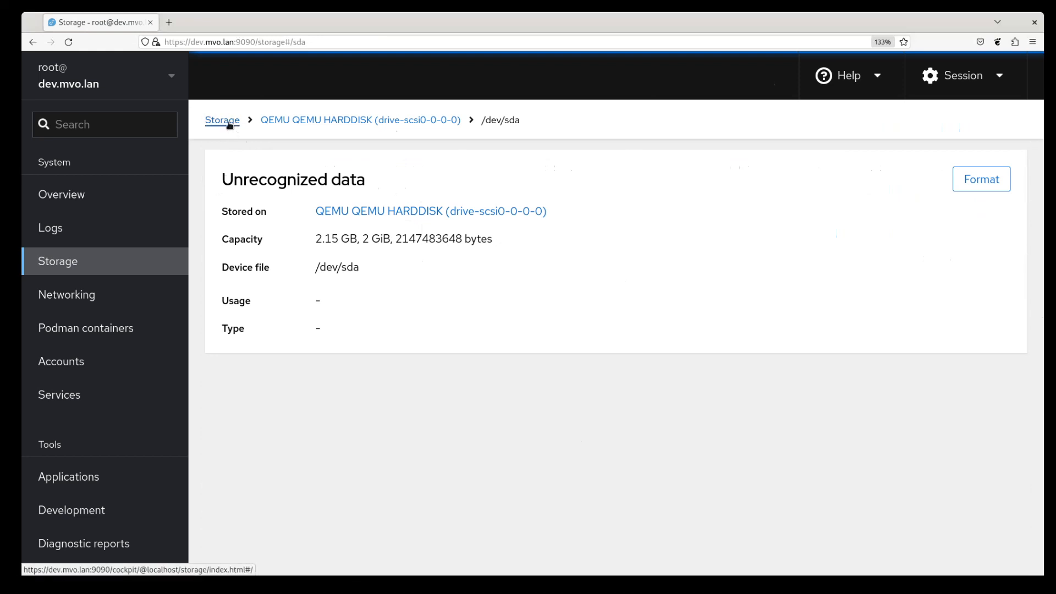
left_click(230, 125)
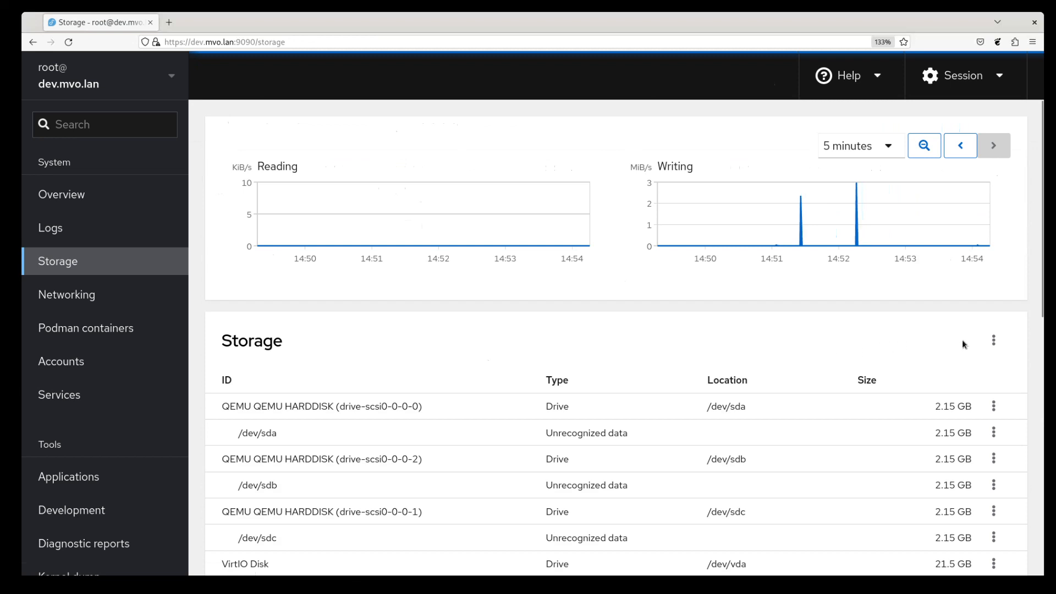
Step: Open the Storage menu offering RAID device, LVM2 volume group and Stratis pool creation
left_click(994, 341)
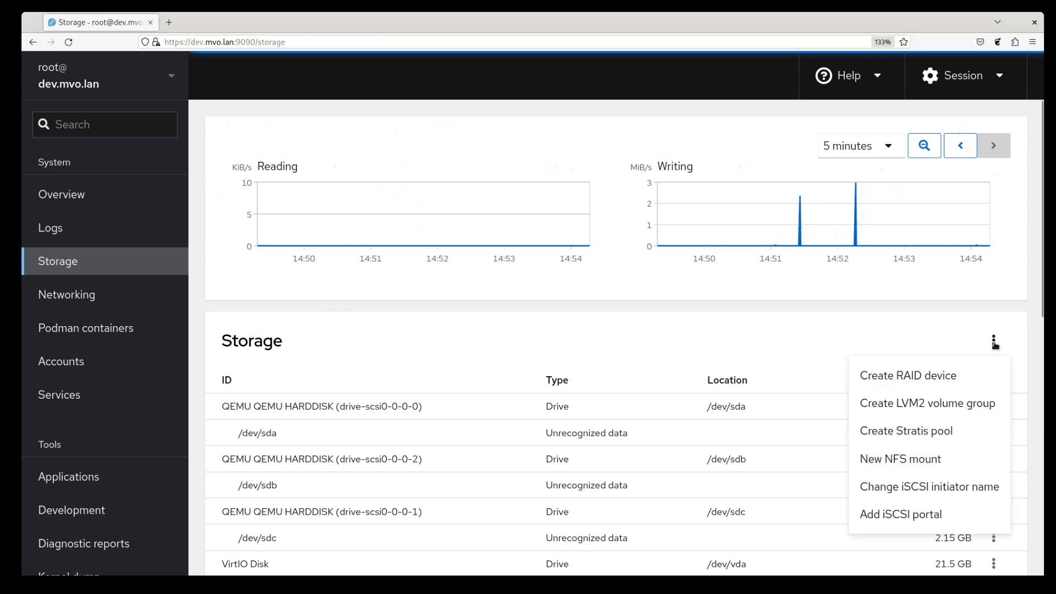
left_click(994, 342)
left_click(338, 437)
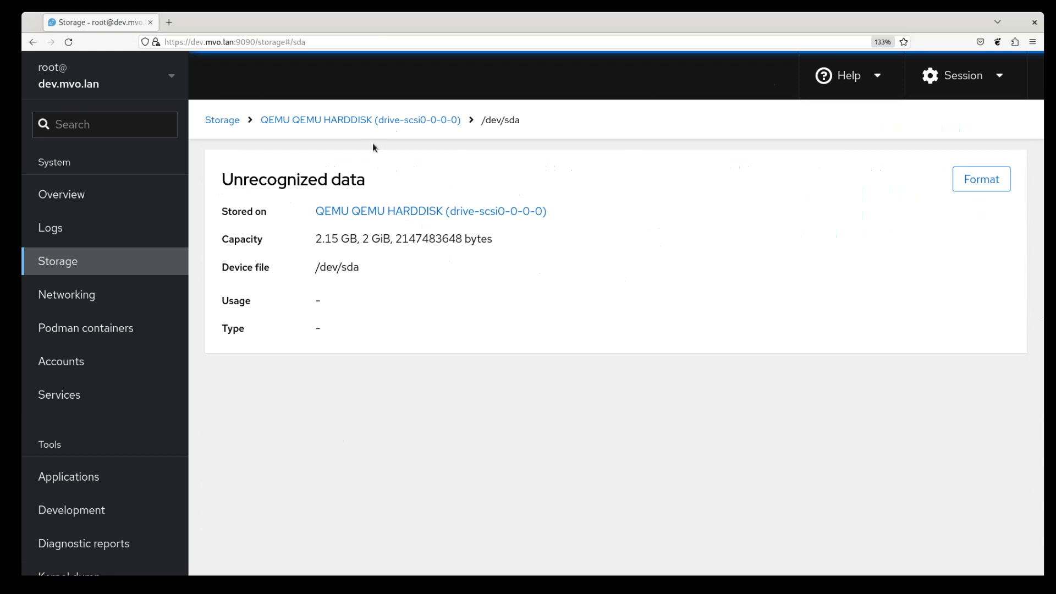
left_click(228, 123)
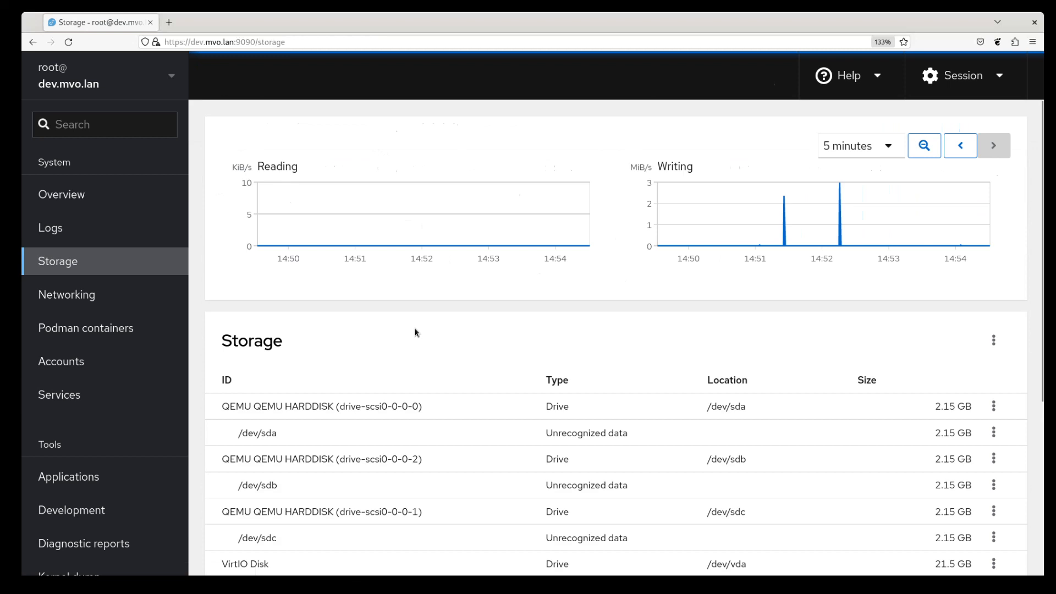
left_click(993, 340)
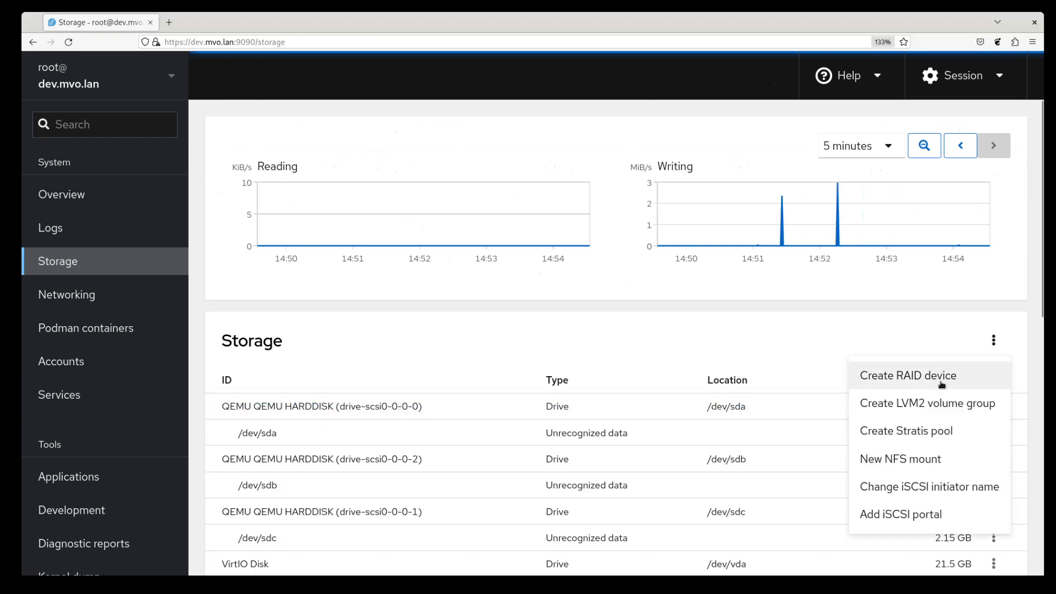
Step: Build the RAID 5 array raid0 from disks sda, sdb and sdc
left_click(941, 384)
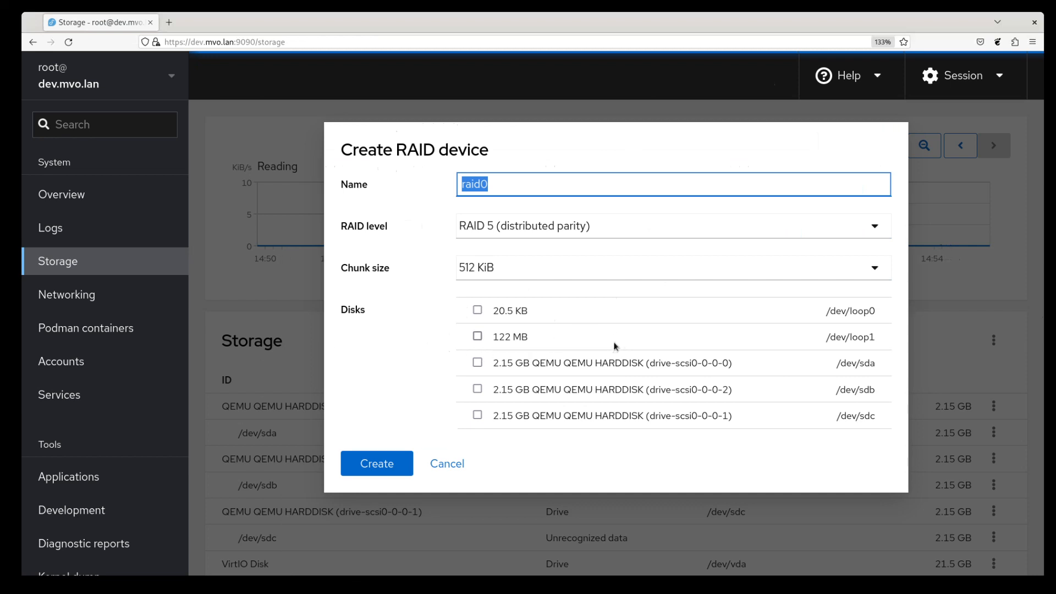
left_click(477, 363)
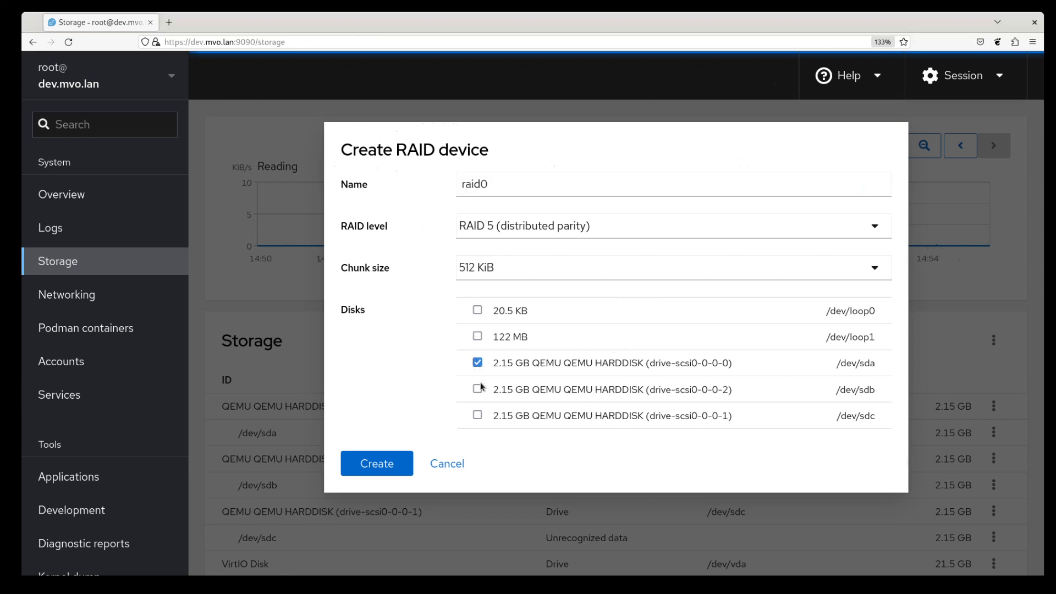
left_click(477, 389)
left_click(477, 415)
left_click(379, 462)
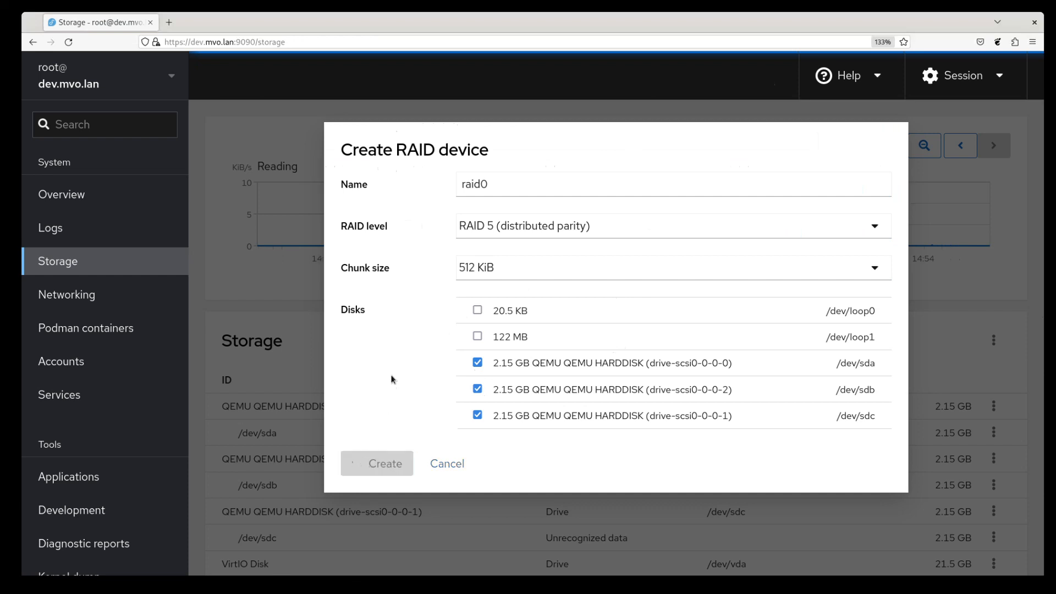
scroll(391, 379, "down", 3)
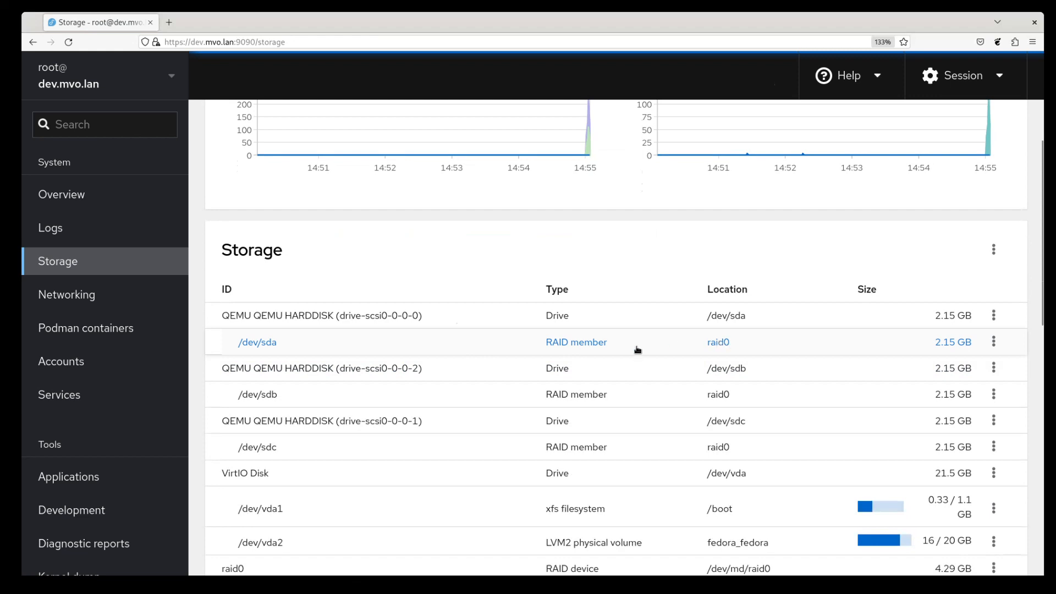
Step: Go from member disk /dev/sda to the raid0 array page and view its Content section
left_click(265, 345)
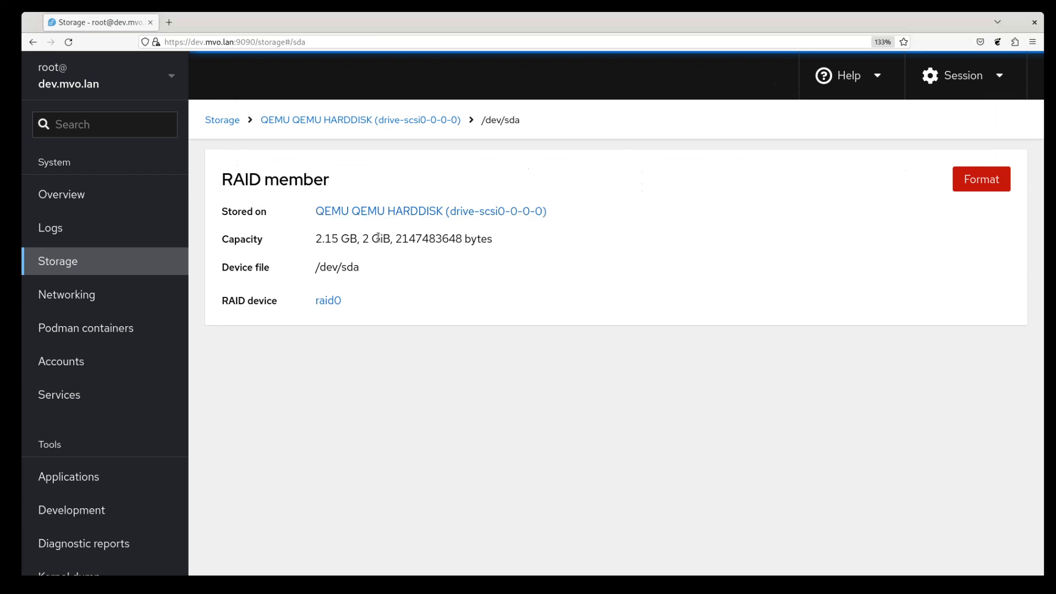
left_click(328, 301)
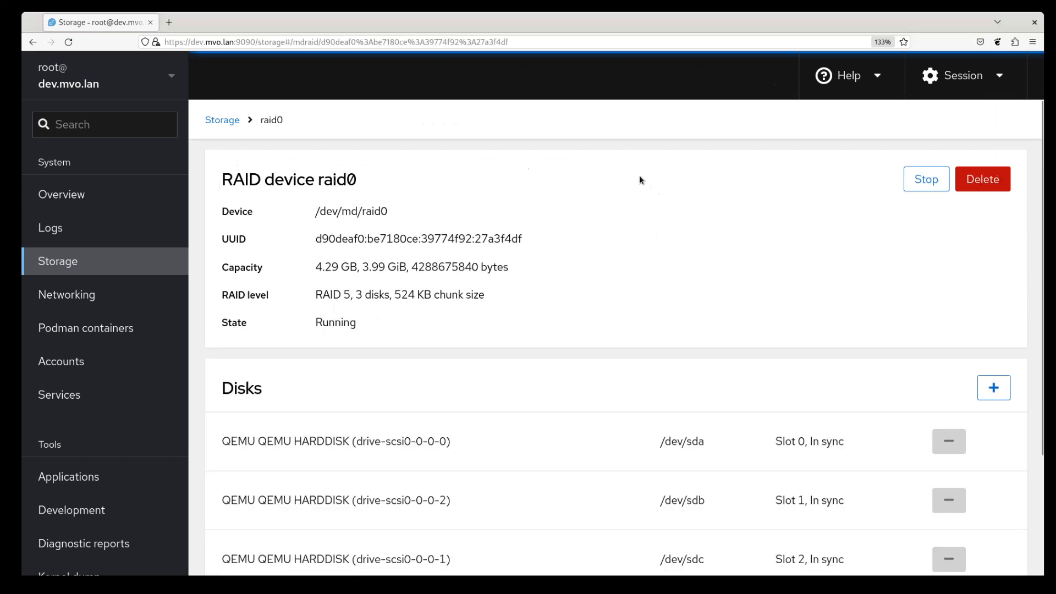
scroll(561, 168, "down", 3)
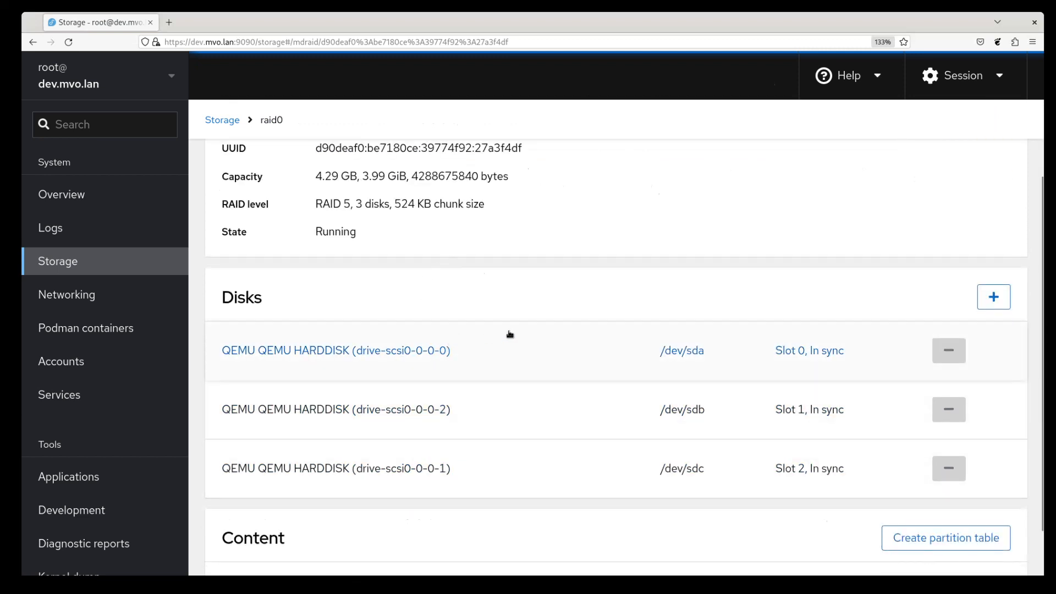
scroll(525, 310, "down", 2)
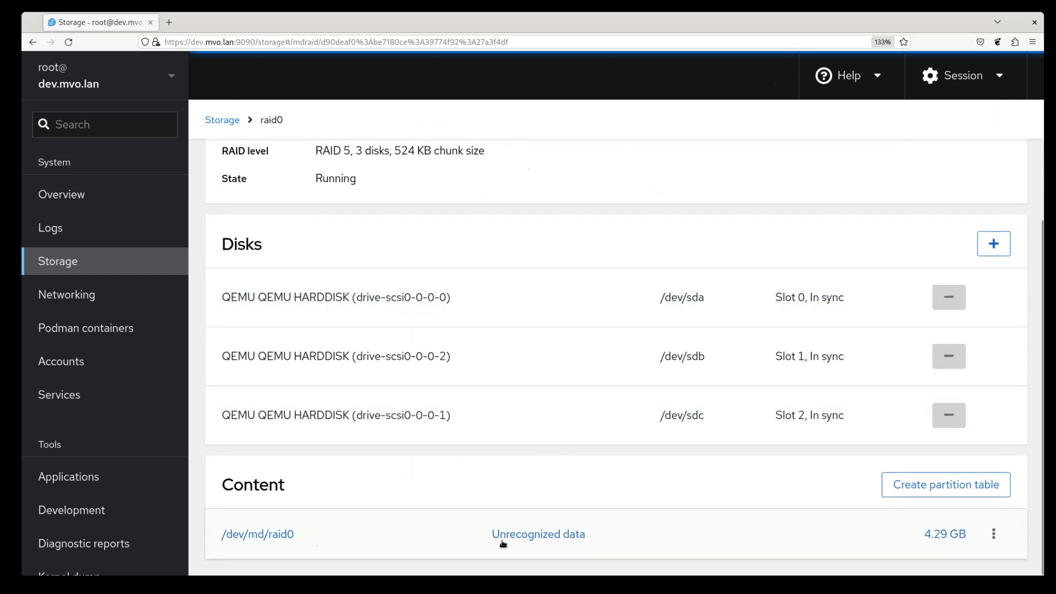
Step: Initialize raid0 with a GPT partition table, leaving 4.29 GB of free space
left_click(954, 487)
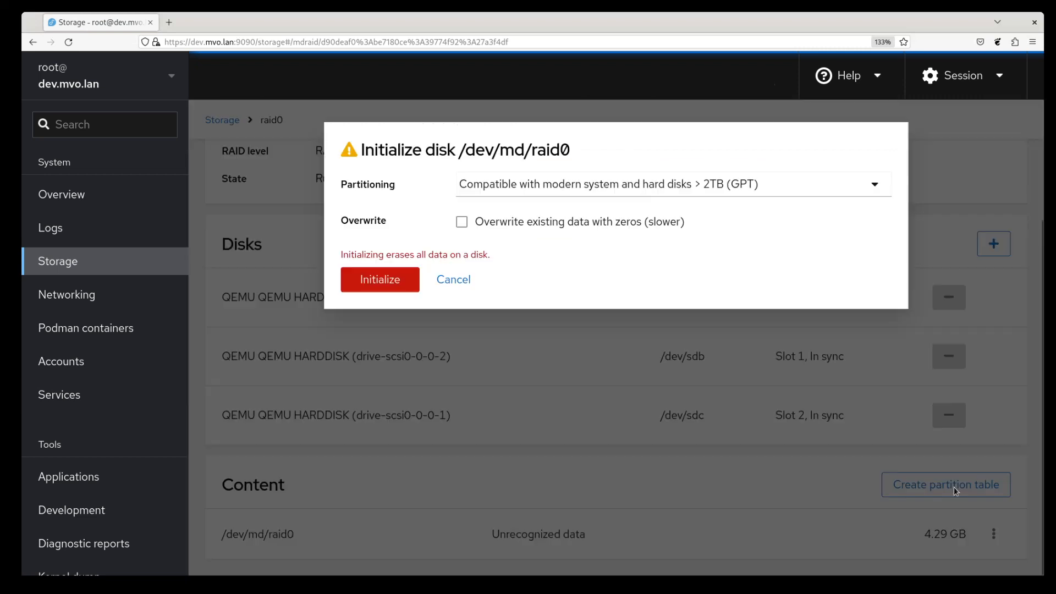
left_click(398, 286)
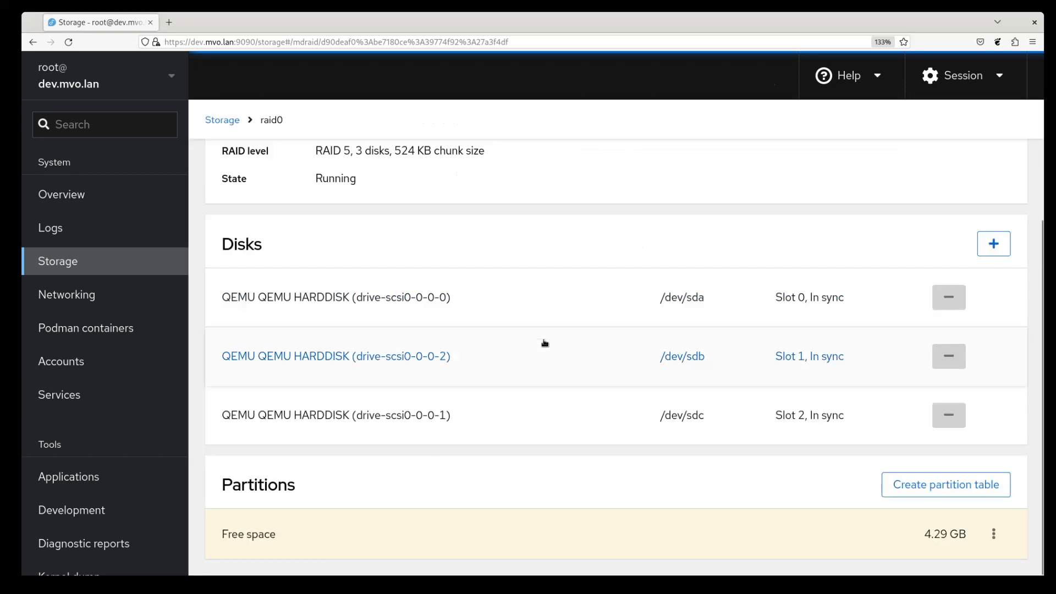
triple_click(261, 541)
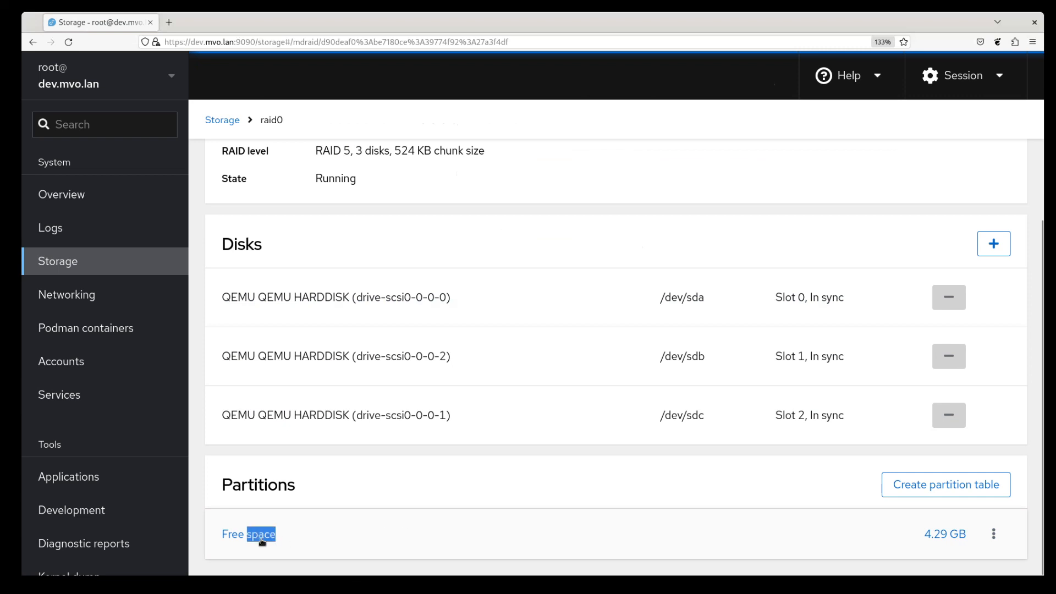
left_click(261, 541)
double_click(262, 542)
left_click(299, 538)
left_click(994, 534)
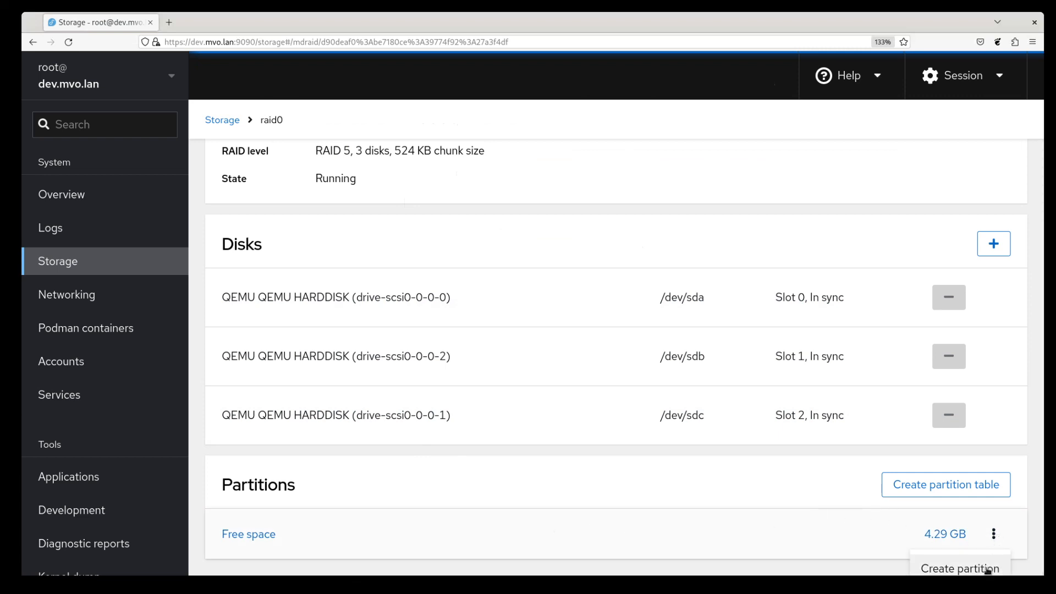
Step: Start a new raid0 partition with no filesystem, sized to 2059 MB
left_click(988, 569)
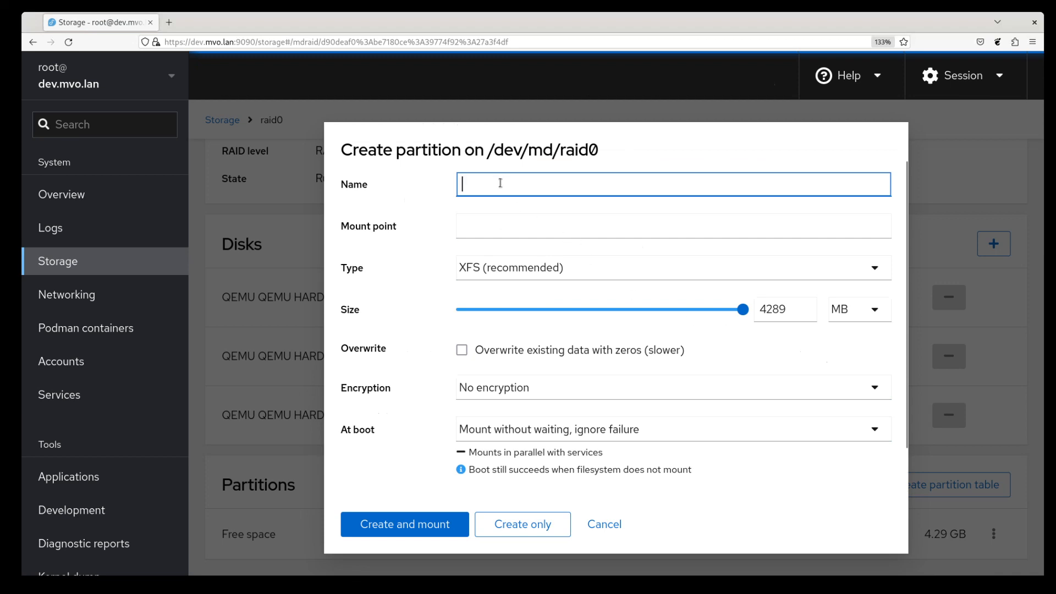
left_click(503, 230)
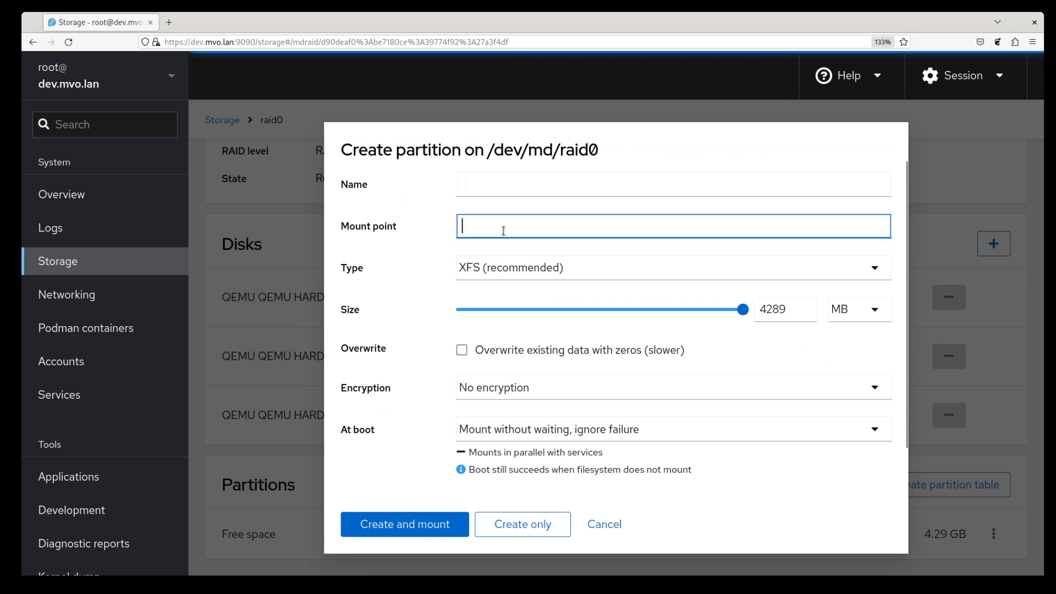
key("Tab")
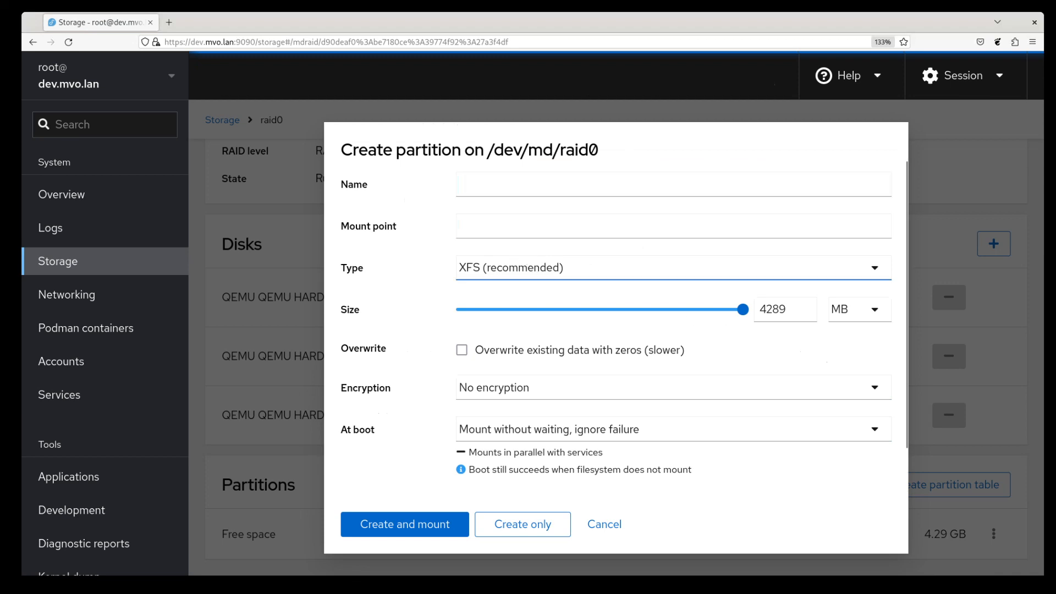
left_click(532, 358)
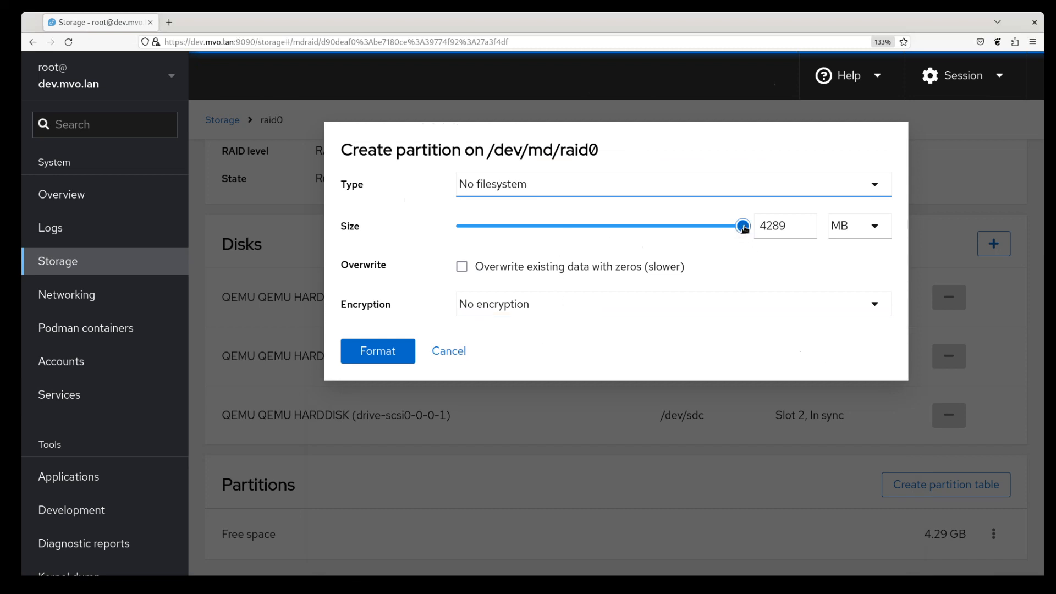
left_click_drag(743, 227, 597, 235)
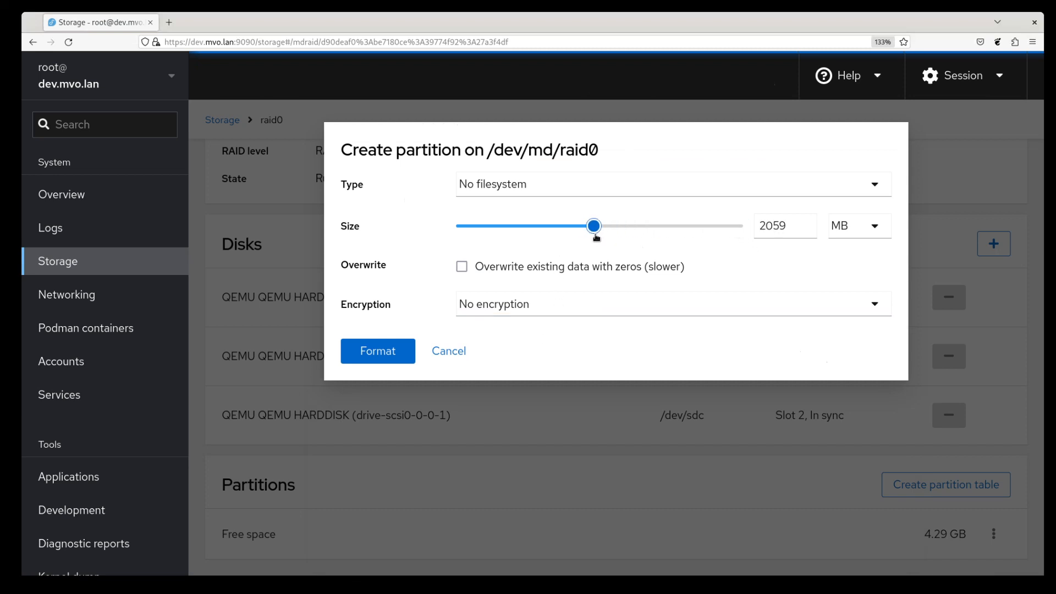
Step: Encrypt it with LUKS2 using a confirmed passphrase and format it
left_click(542, 312)
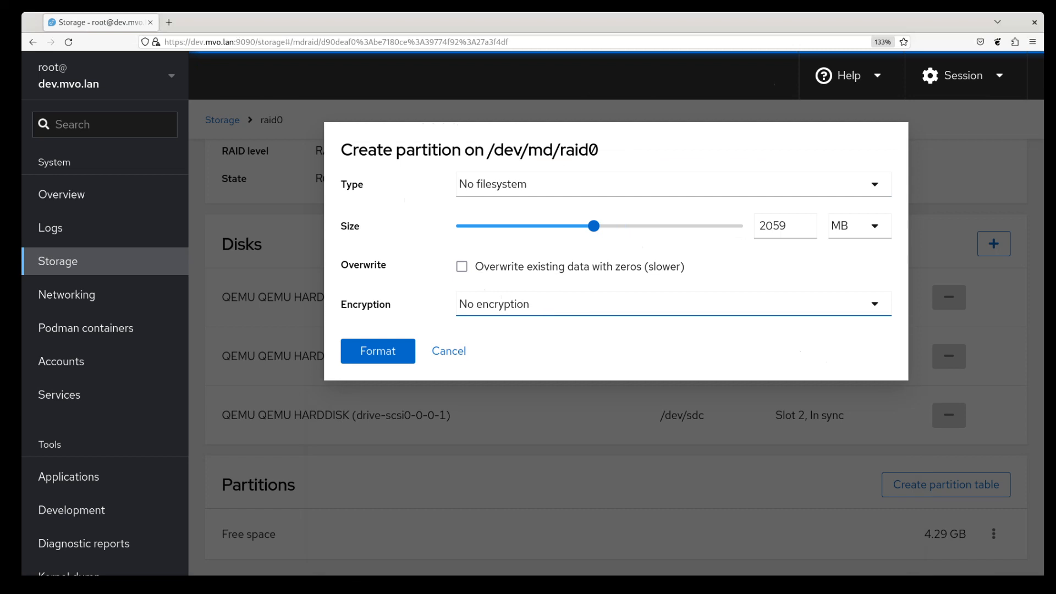
left_click(554, 346)
left_click(599, 344)
type("●●●●●●●●●")
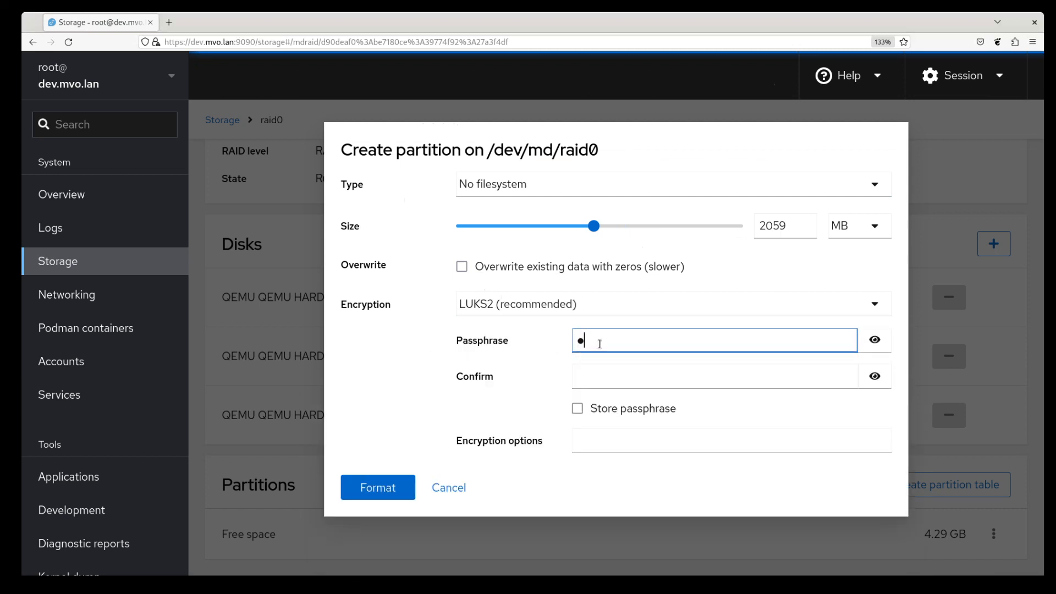
key("Tab")
key("Tab")
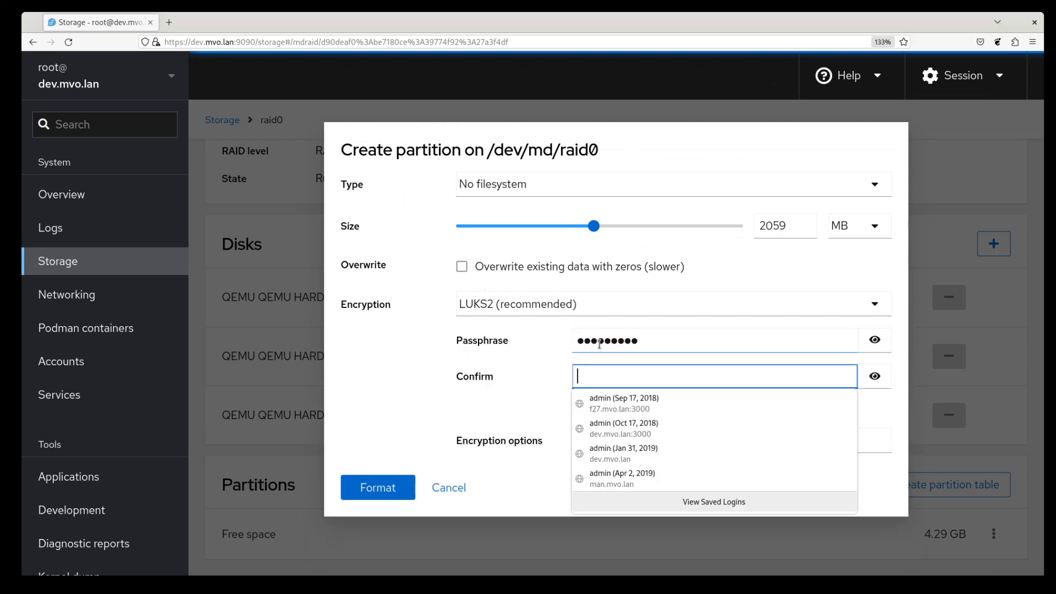
type("●●●●●●●●●")
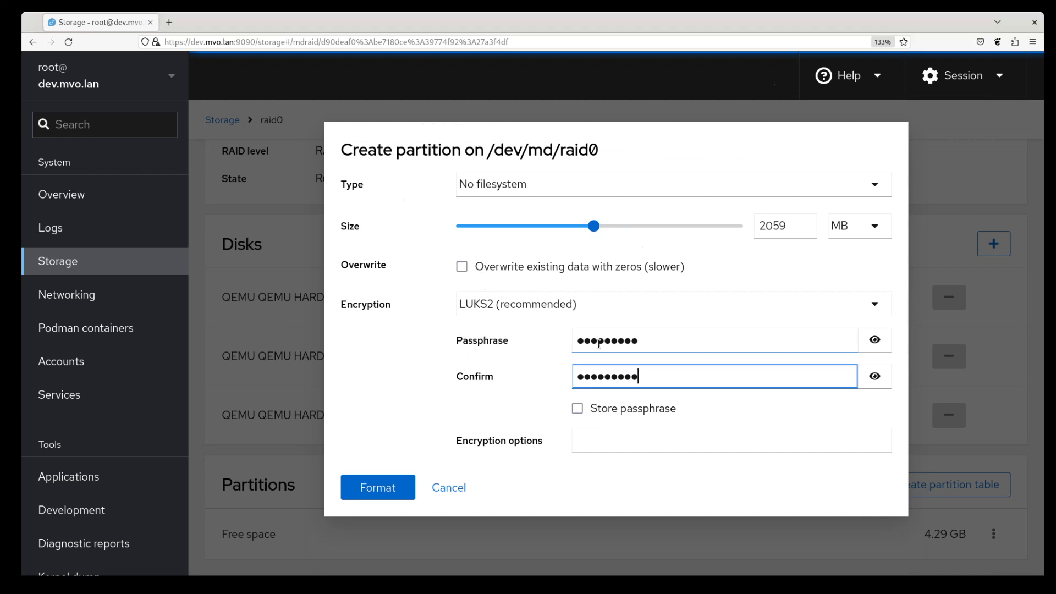
left_click(402, 489)
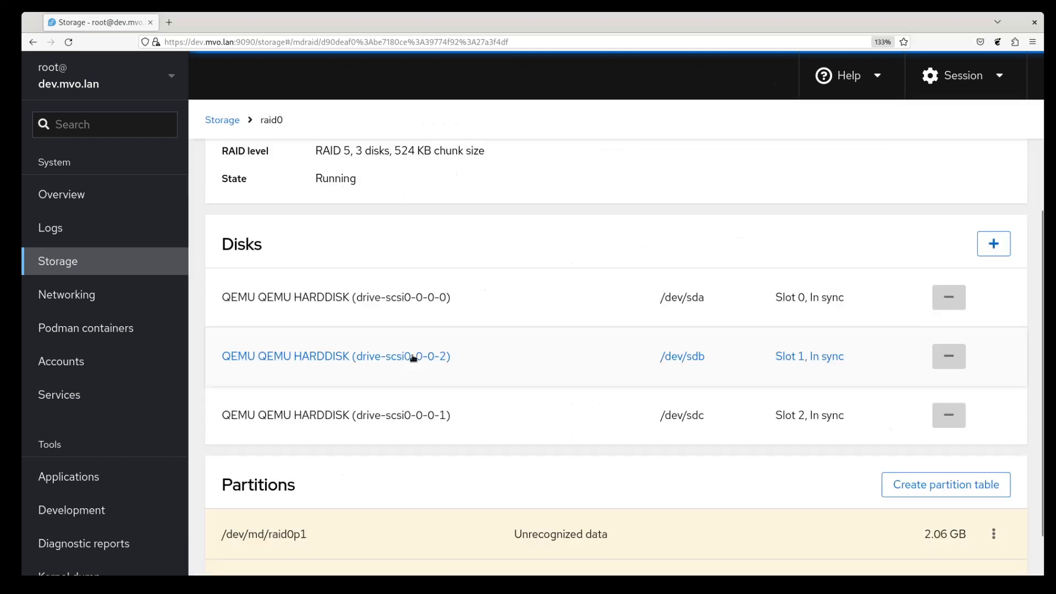
Step: Open the 2.06 GB /dev/md/raid0p1 partition from raid0's Partitions list
scroll(533, 394, "down", 1)
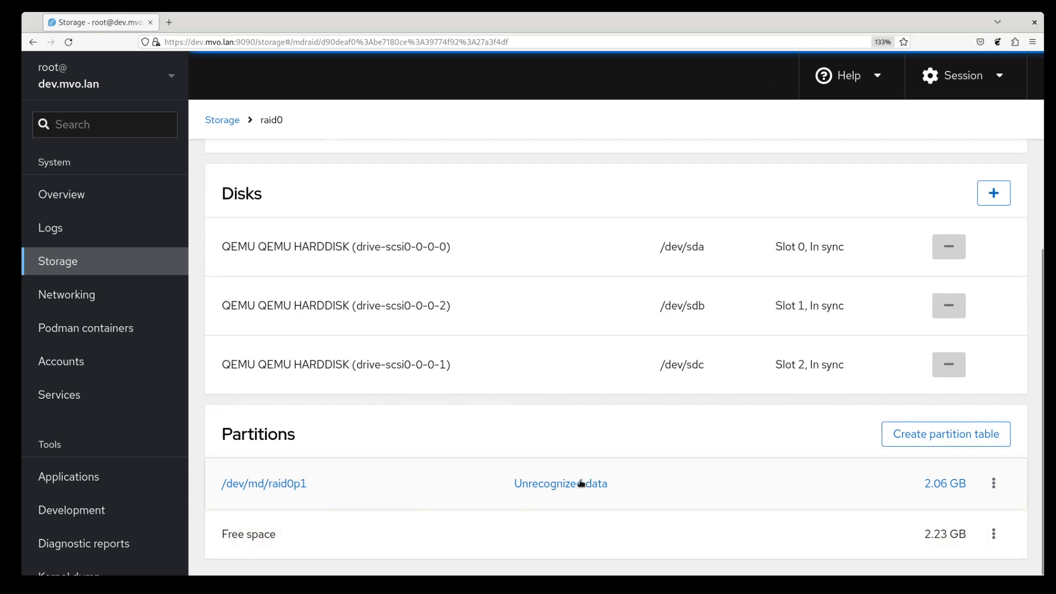
left_click(293, 487)
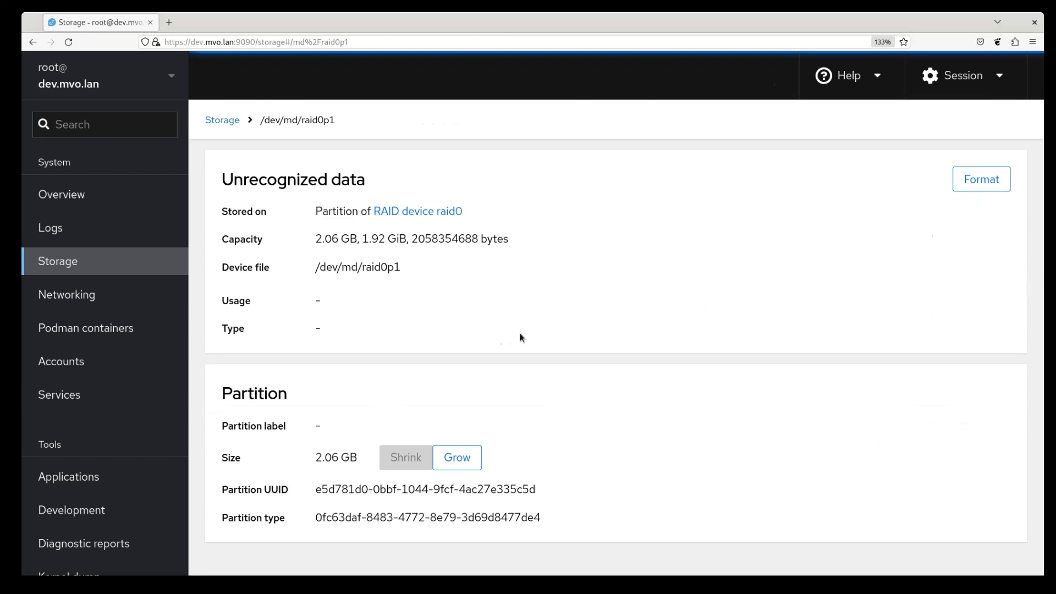
Step: Return to the Storage overview and show the actions for raid0's 2.23 GB free space
left_click(237, 125)
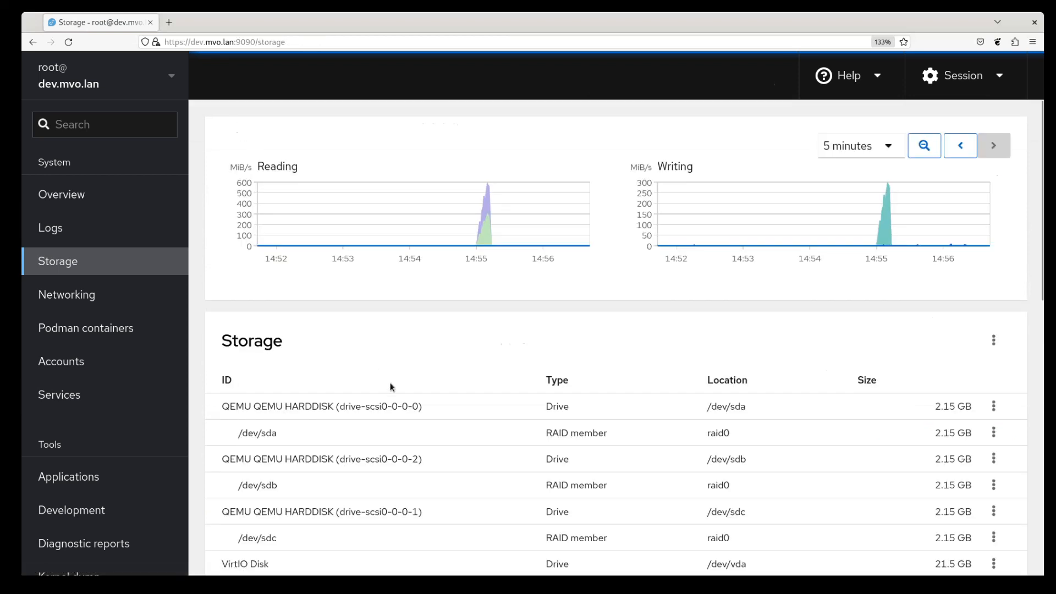
scroll(391, 384, "down", 5)
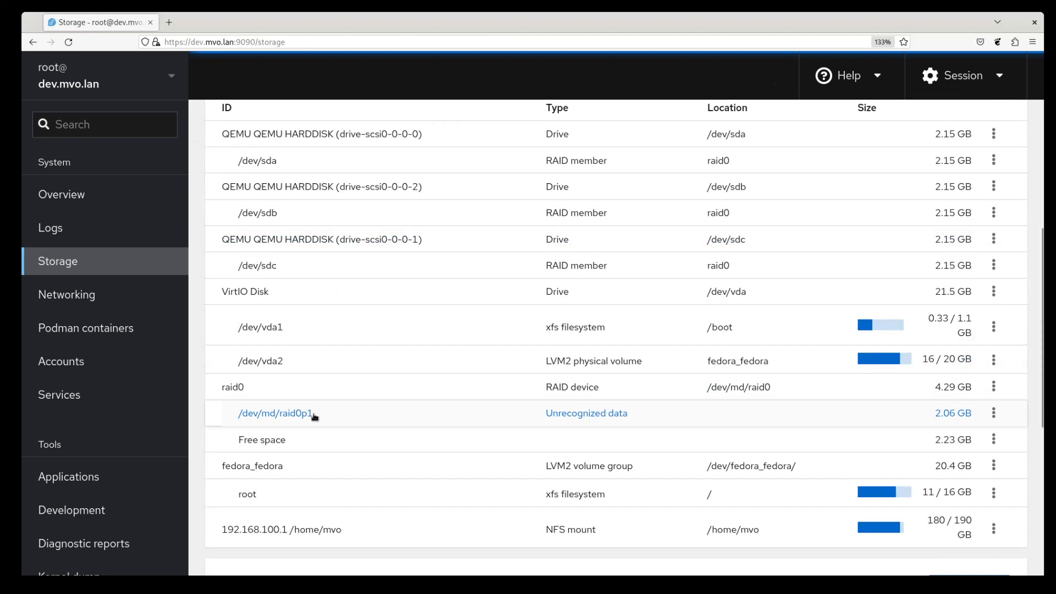
left_click(994, 439)
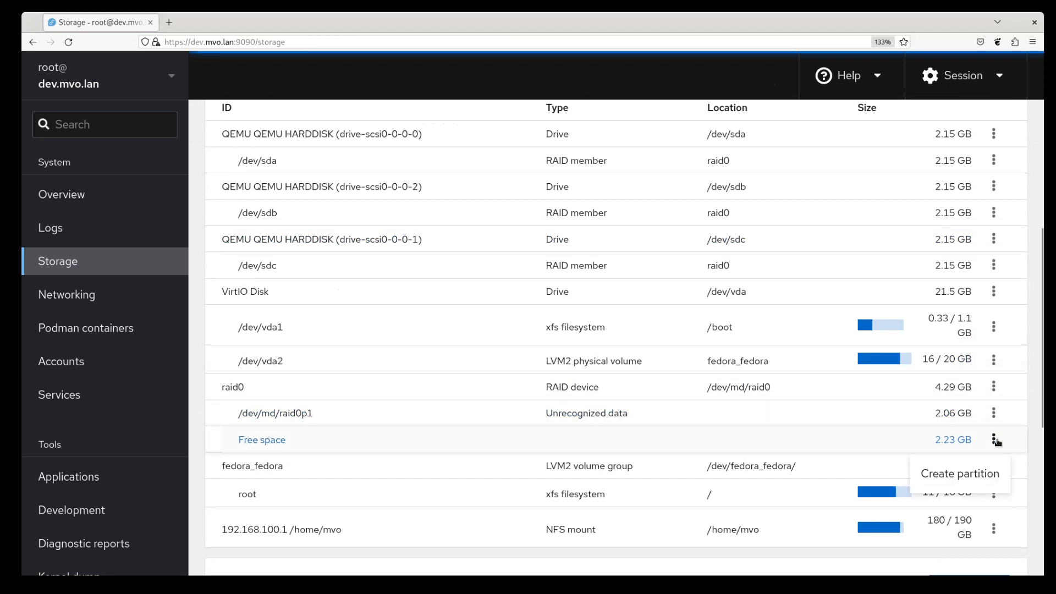
Step: Add a 2229 MB LUKS2-encrypted XFS partition with a confirmed passphrase, created without mounting
left_click(974, 473)
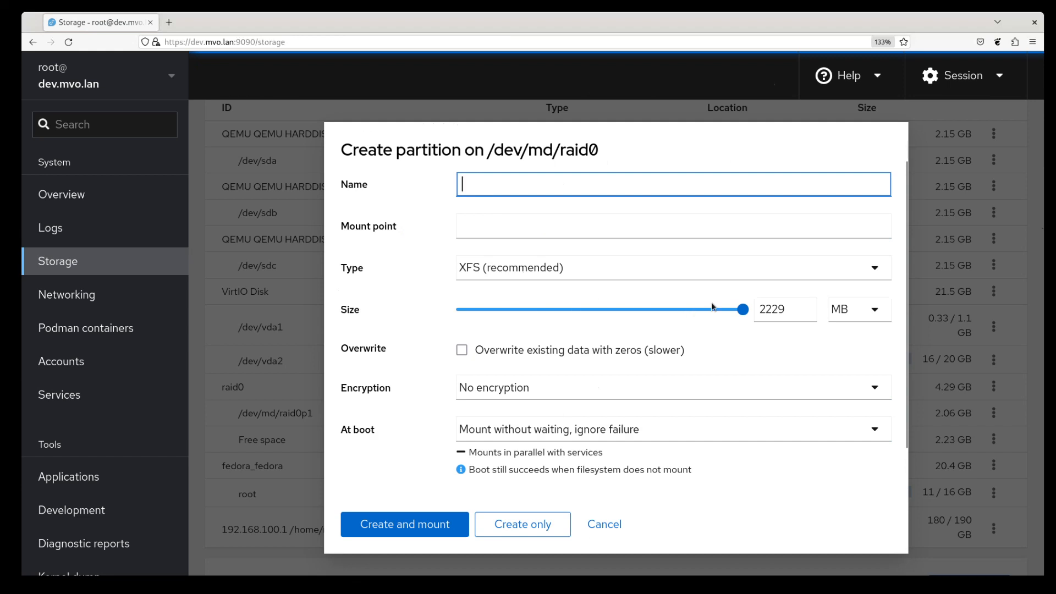
left_click(531, 386)
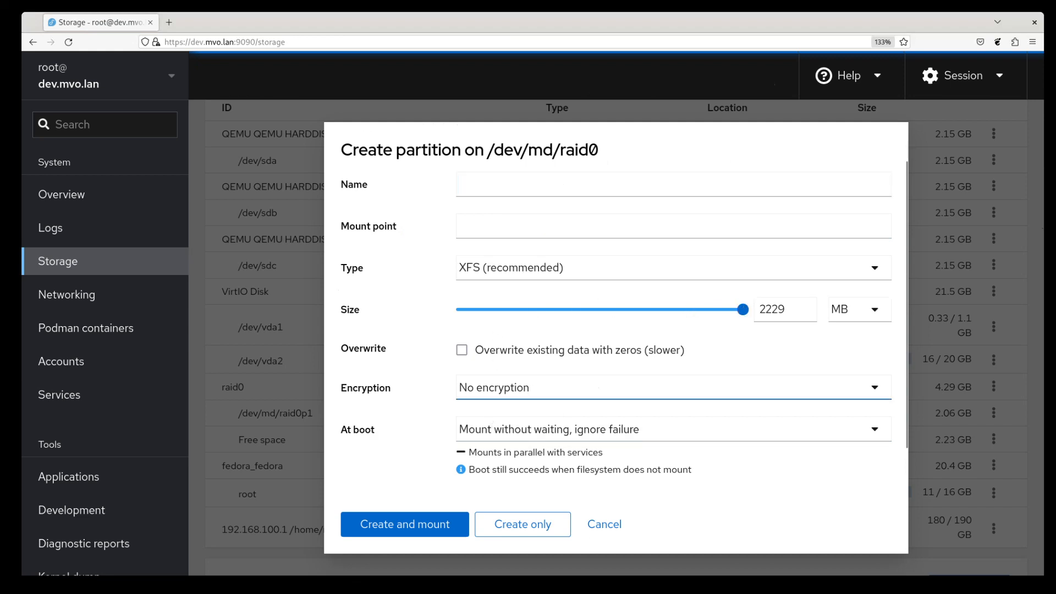
left_click(540, 415)
left_click(594, 429)
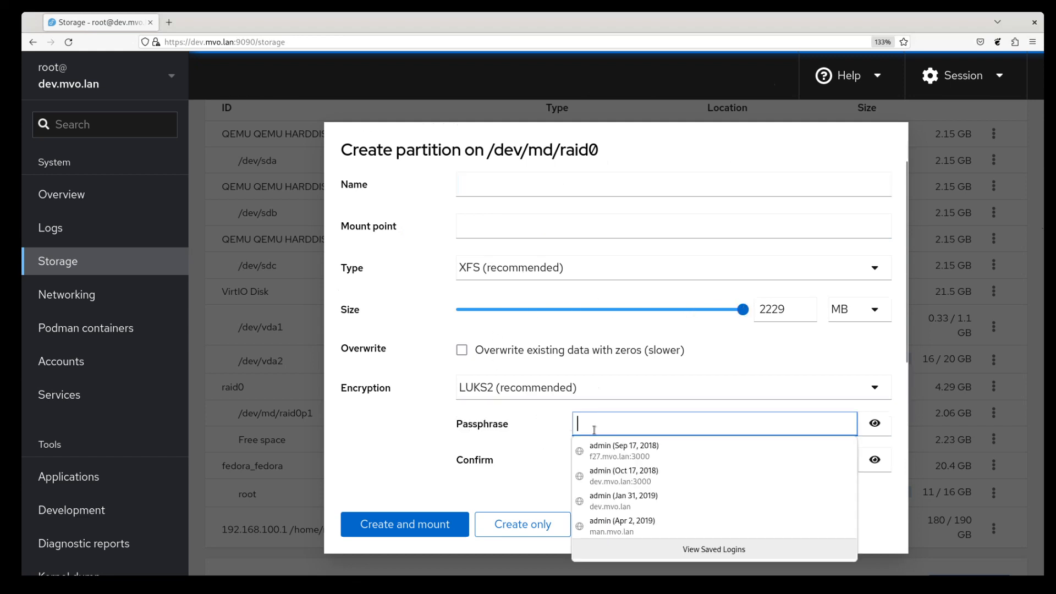
type("••••••••••")
key("Tab")
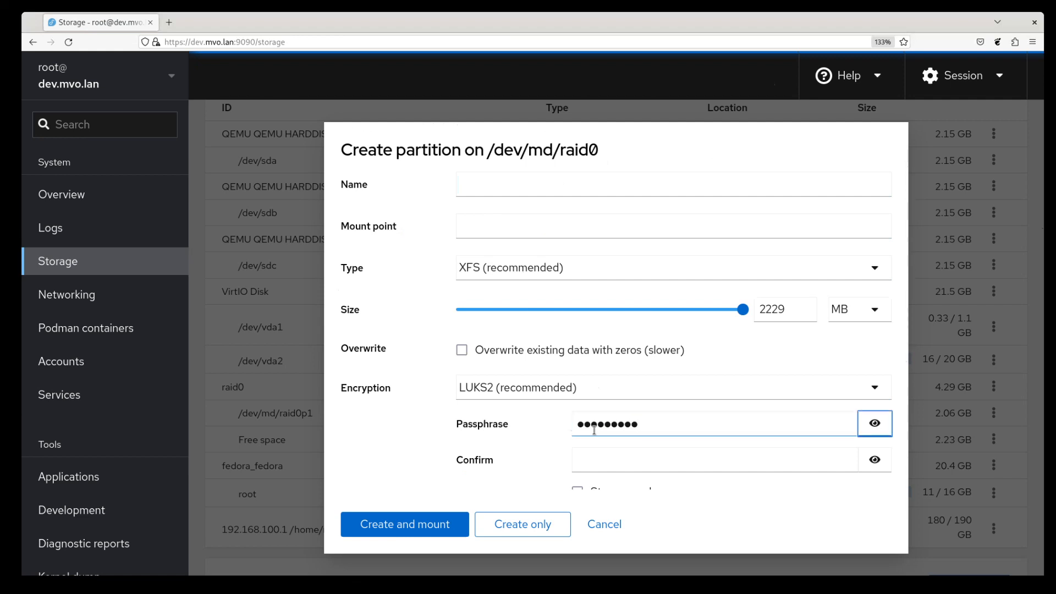
key("Tab")
type("••••••••••")
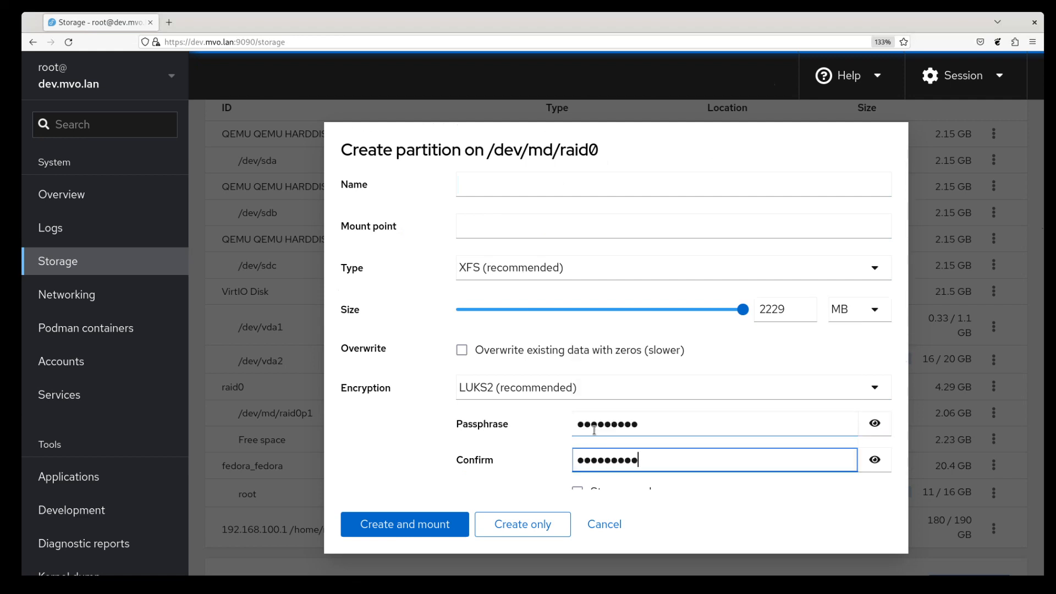
scroll(594, 430, "down", 3)
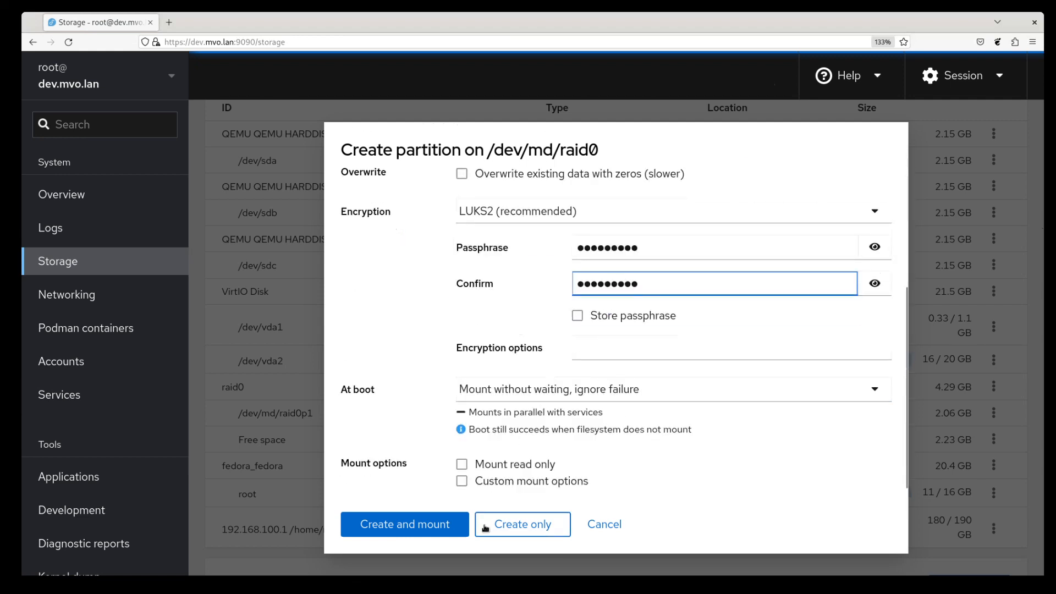
left_click(512, 521)
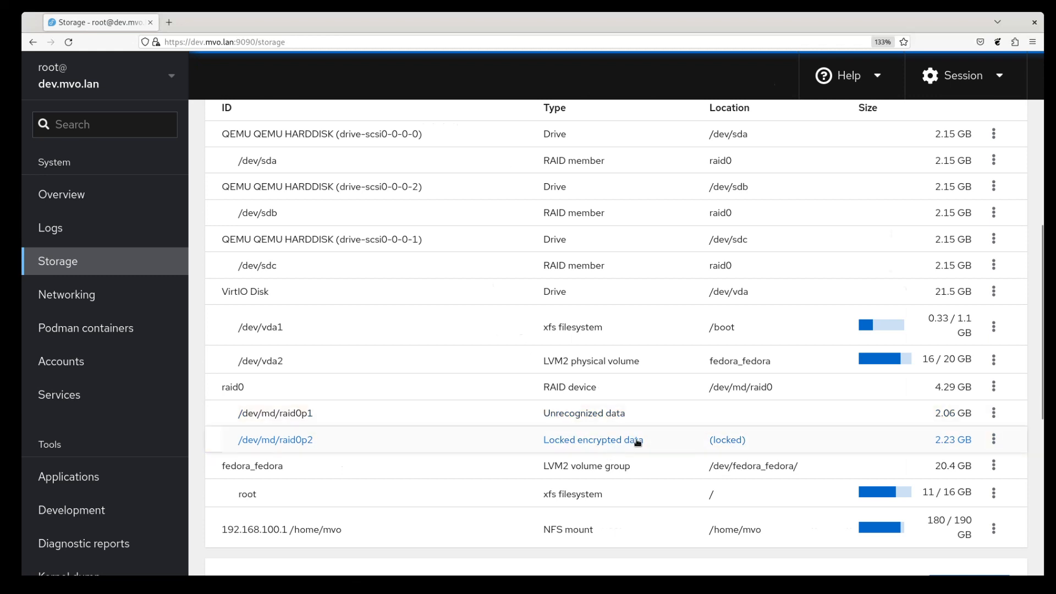
Step: Open /dev/md/raid0p2, review its encryption details and keys, and begin unlocking it
left_click(584, 442)
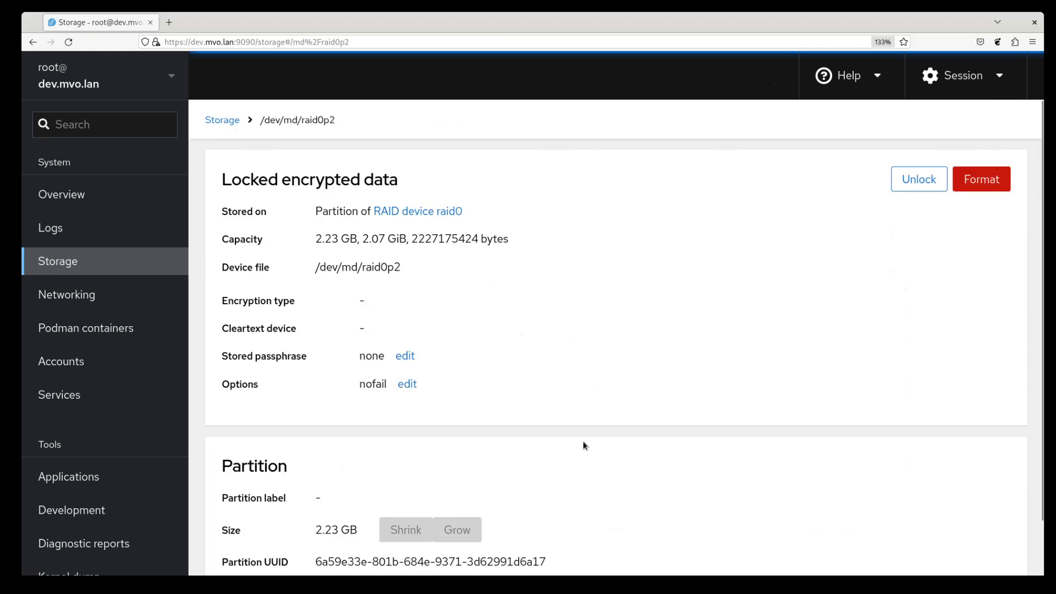
scroll(466, 314, "down", 3)
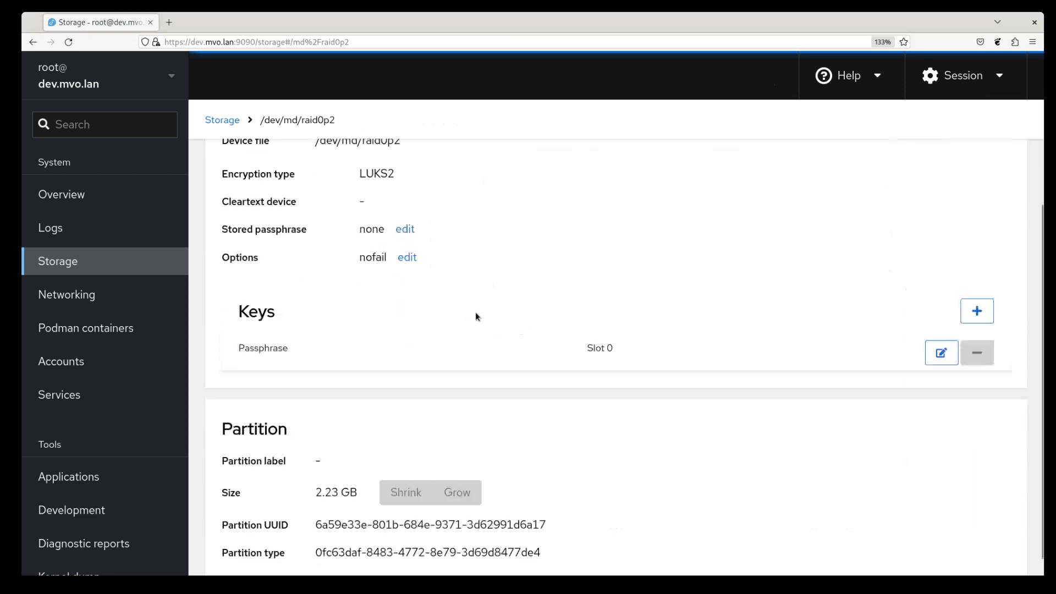
scroll(514, 312, "up", 3)
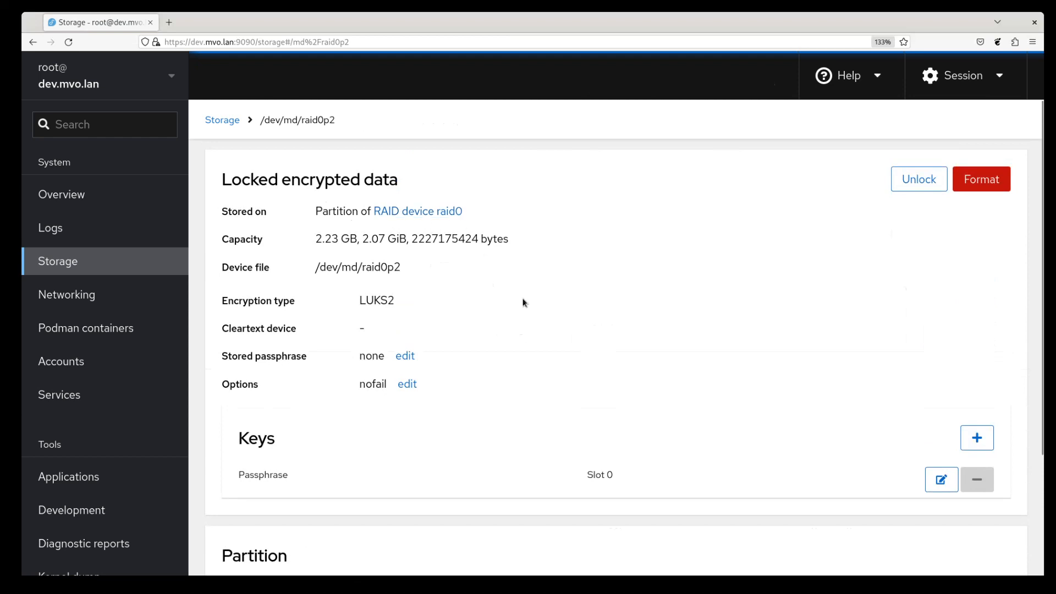
scroll(546, 301, "down", 2)
scroll(547, 292, "up", 2)
scroll(230, 447, "down", 2)
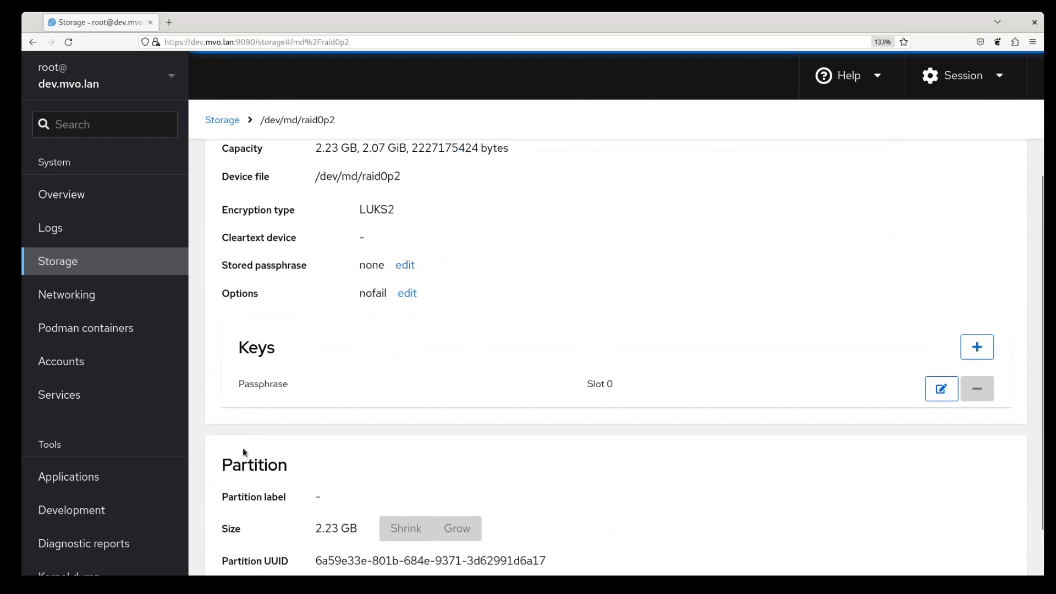
scroll(416, 356, "up", 2)
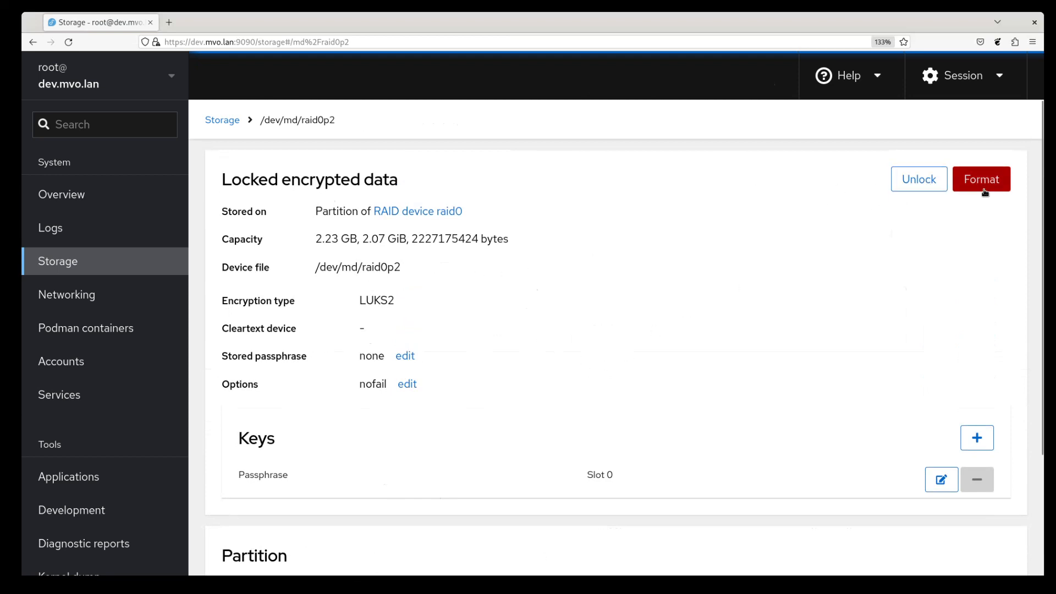
left_click(919, 179)
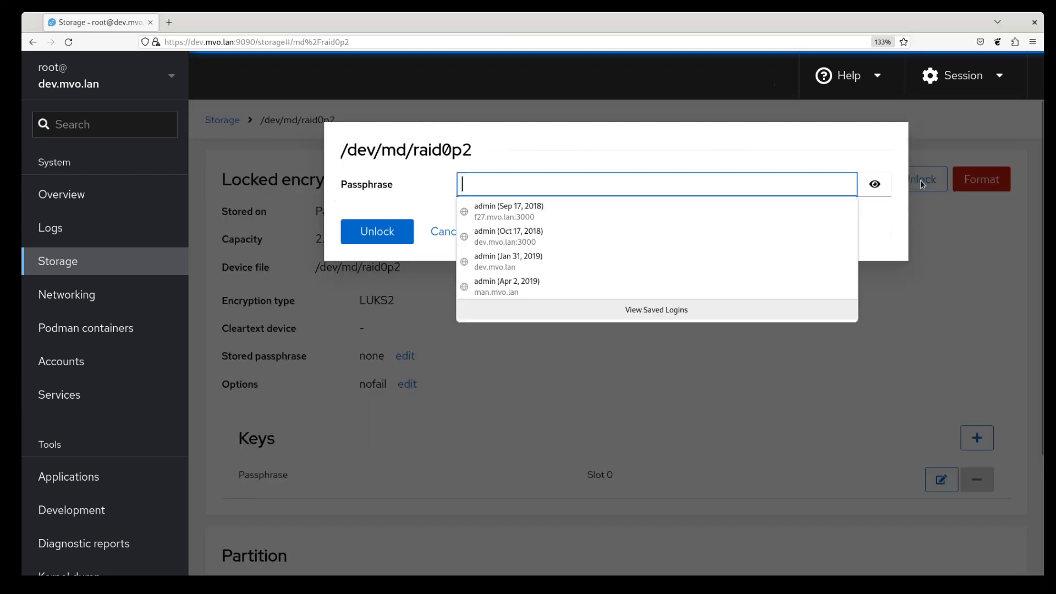
Step: Unlock /dev/md/raid0p2 with its passphrase and review the revealed xfs filesystem details
left_click(589, 187)
type("**********")
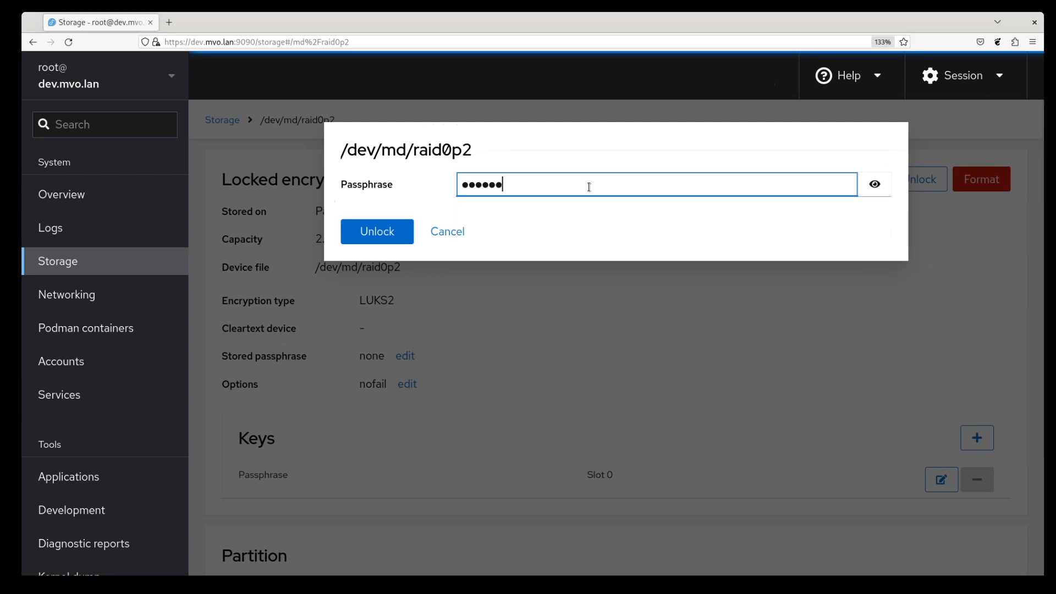
left_click(377, 232)
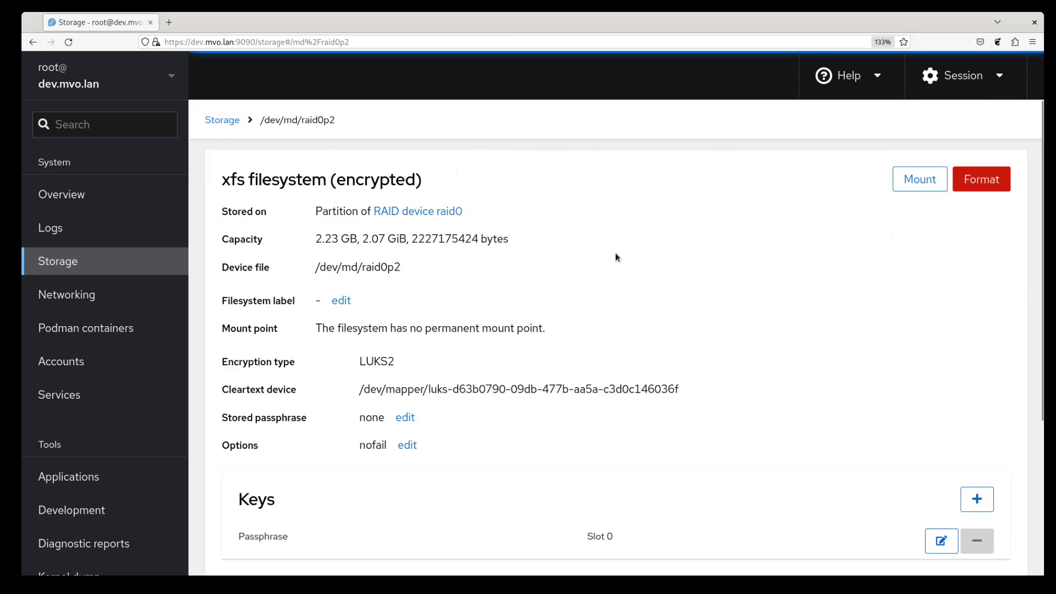
scroll(615, 255, "down", 3)
scroll(605, 250, "up", 3)
scroll(468, 350, "down", 5)
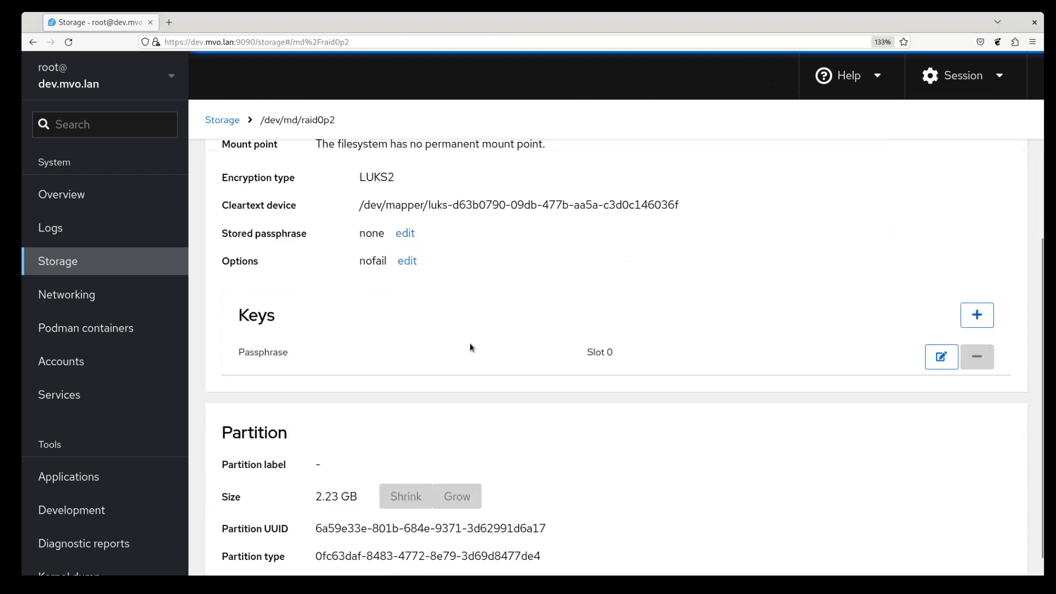
scroll(471, 346, "down", 1)
scroll(483, 330, "up", 5)
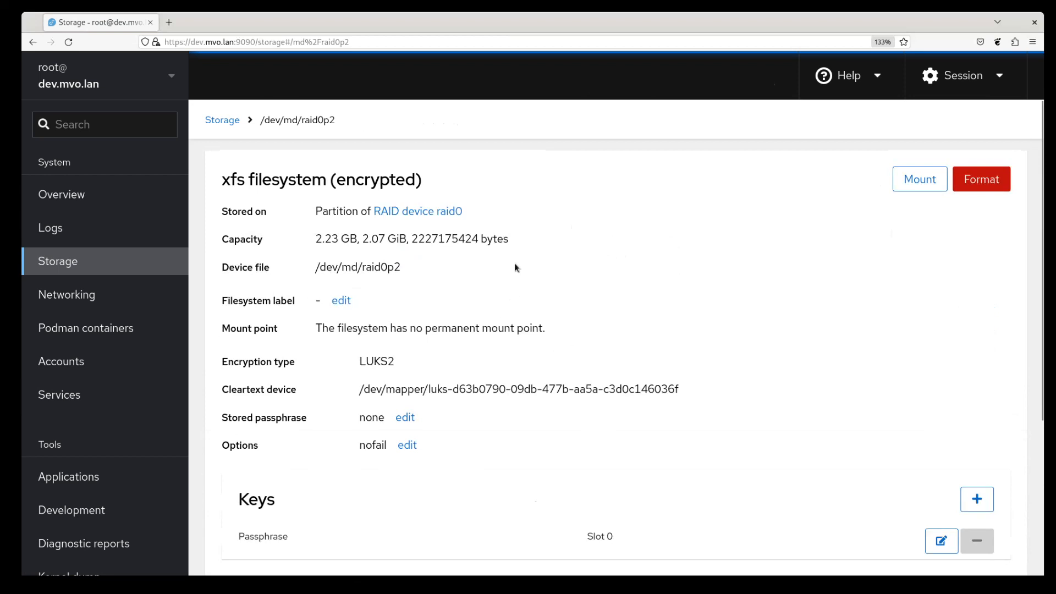
Step: Check raid0's partitions, including /dev/md/raid0p1, then go back to the Storage overview
left_click(443, 212)
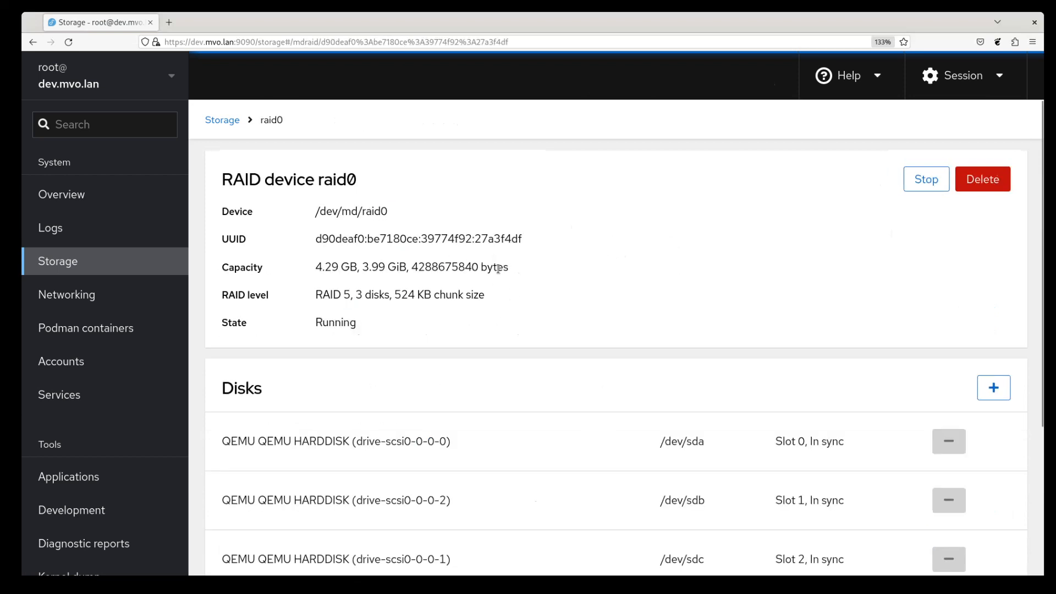
scroll(498, 268, "down", 5)
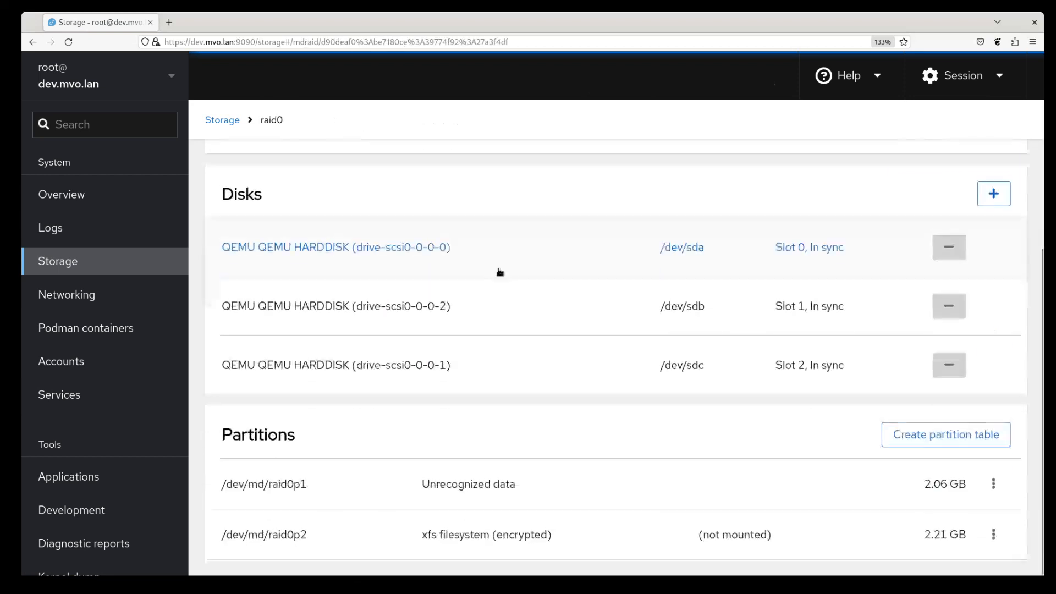
left_click(477, 485)
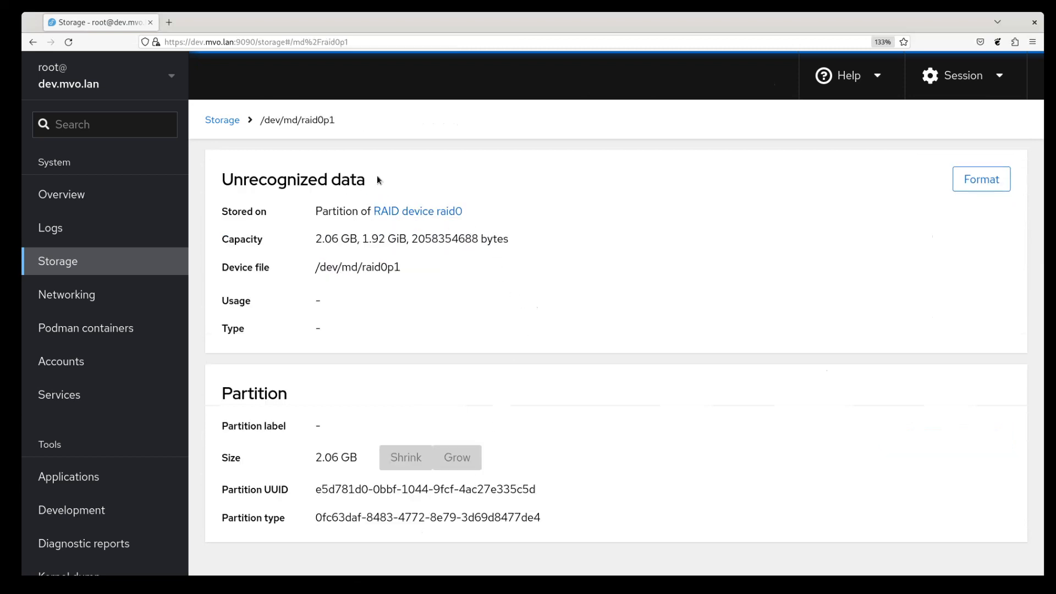
left_click(233, 120)
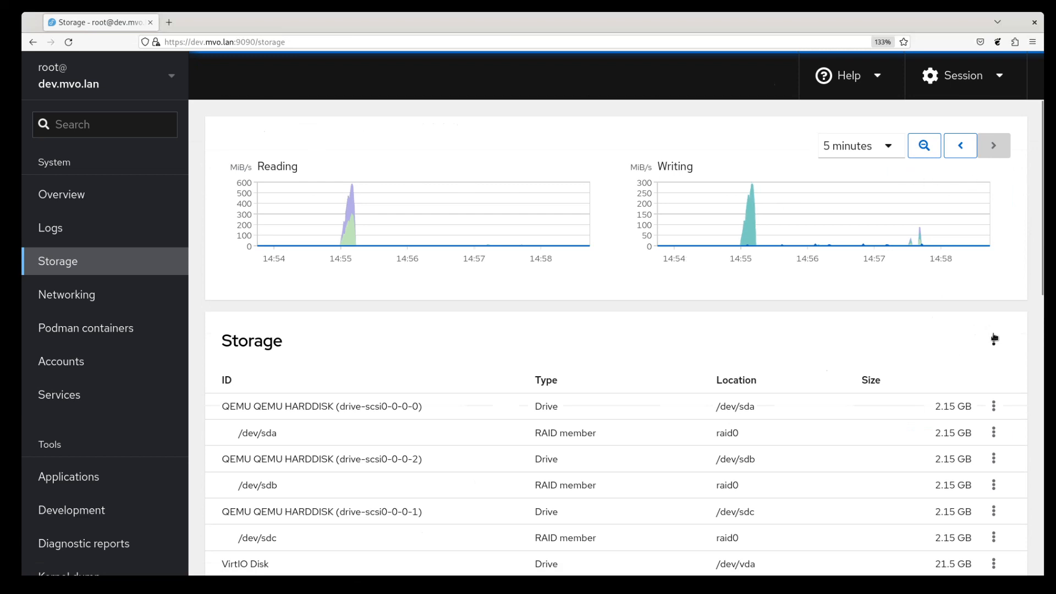
left_click(994, 340)
Step: Create volume group vgroup0 on the 2.06 GB /dev/md/raid0p1 partition
left_click(959, 413)
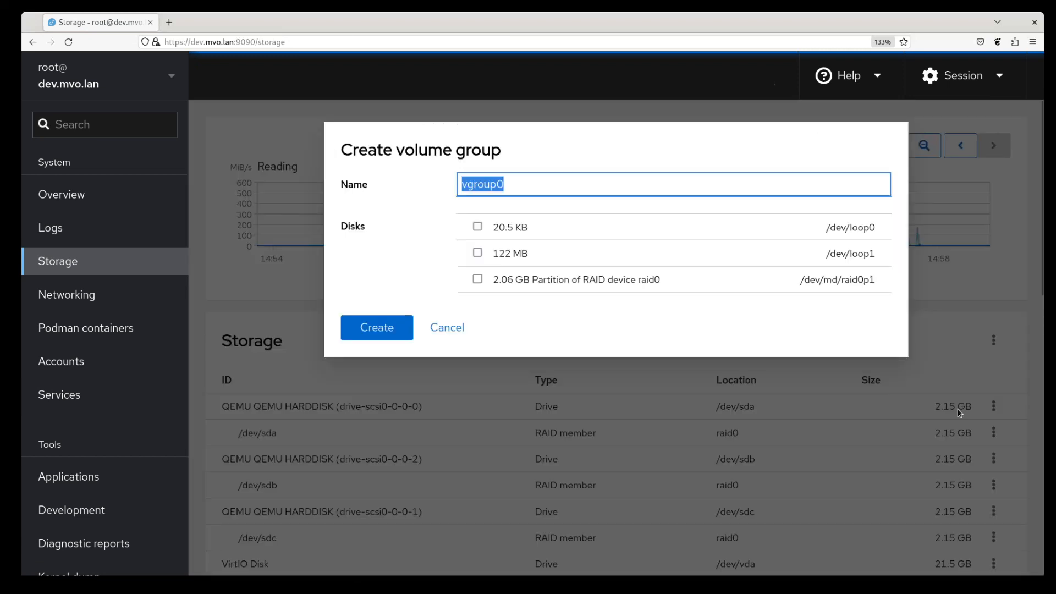
left_click(549, 282)
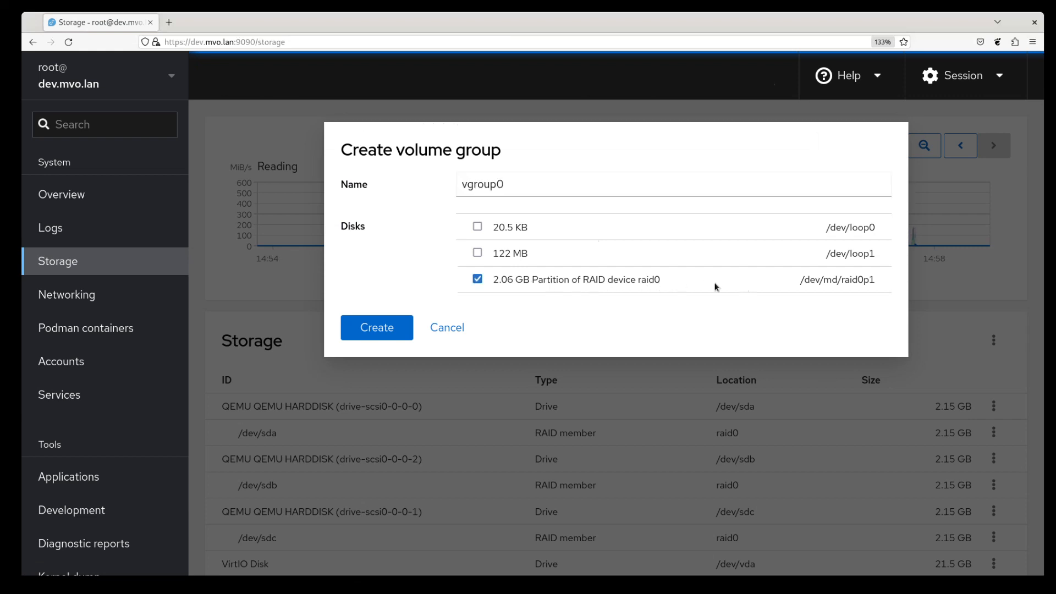
left_click(389, 332)
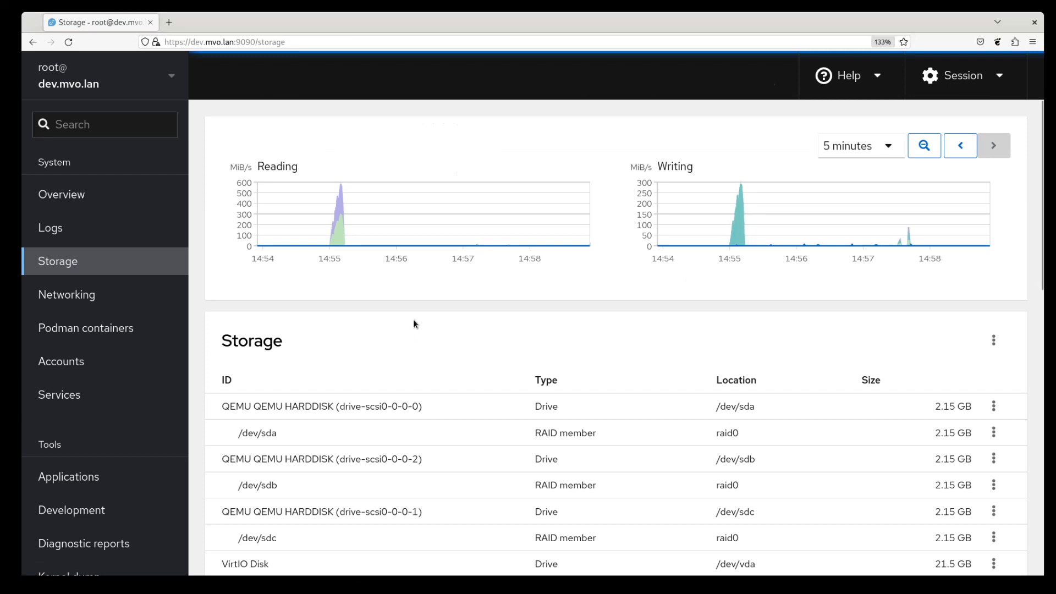
Step: Find vgroup0 in the Storage list and open the /dev/md/raid0p1 physical volume details
scroll(435, 318, "down", 5)
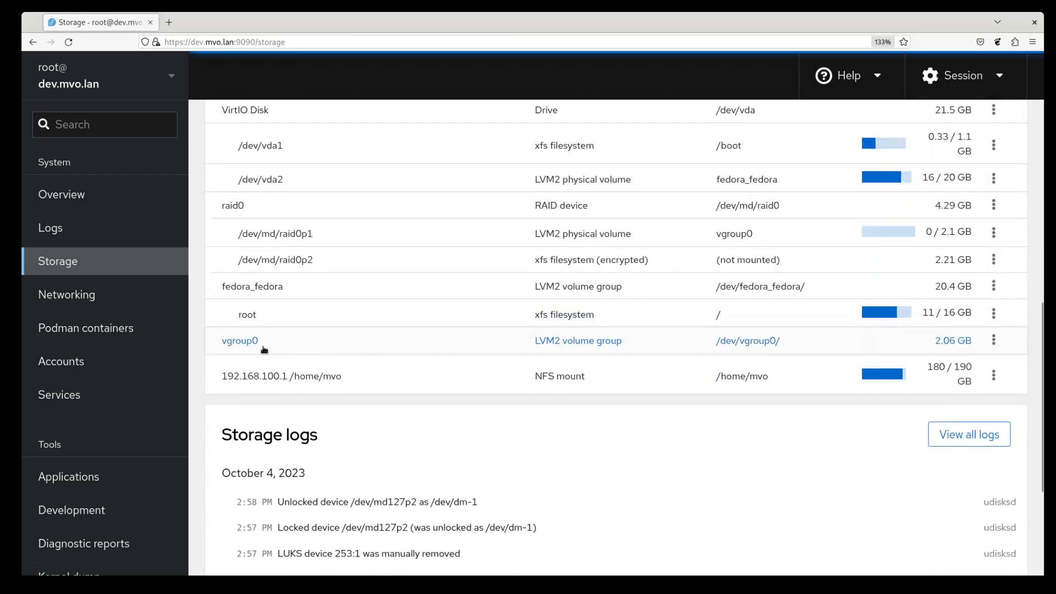
scroll(315, 338, "up", 1)
scroll(357, 299, "up", 4)
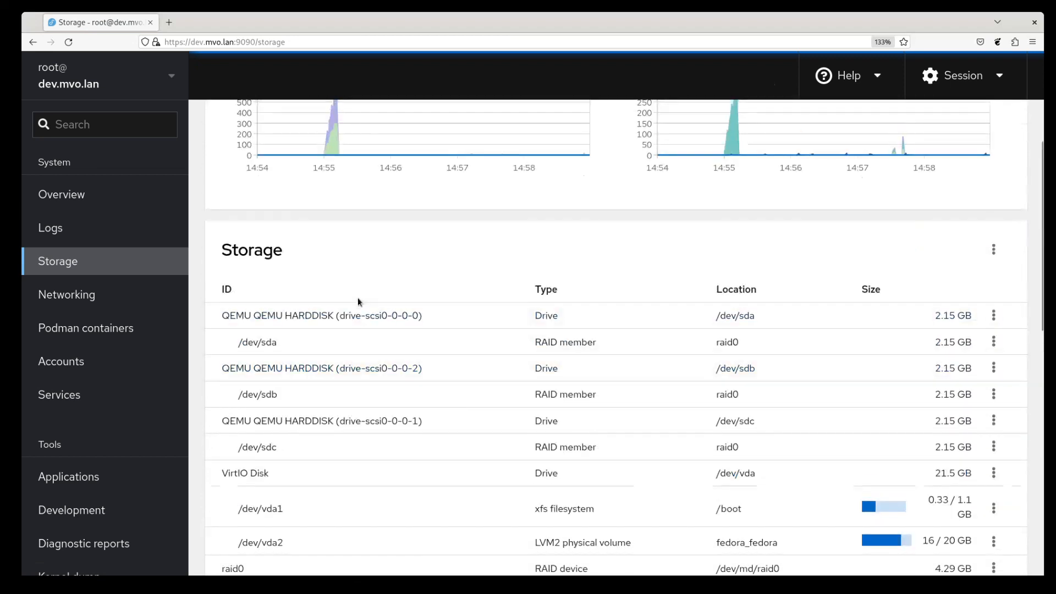
scroll(358, 299, "down", 4)
scroll(354, 302, "up", 1)
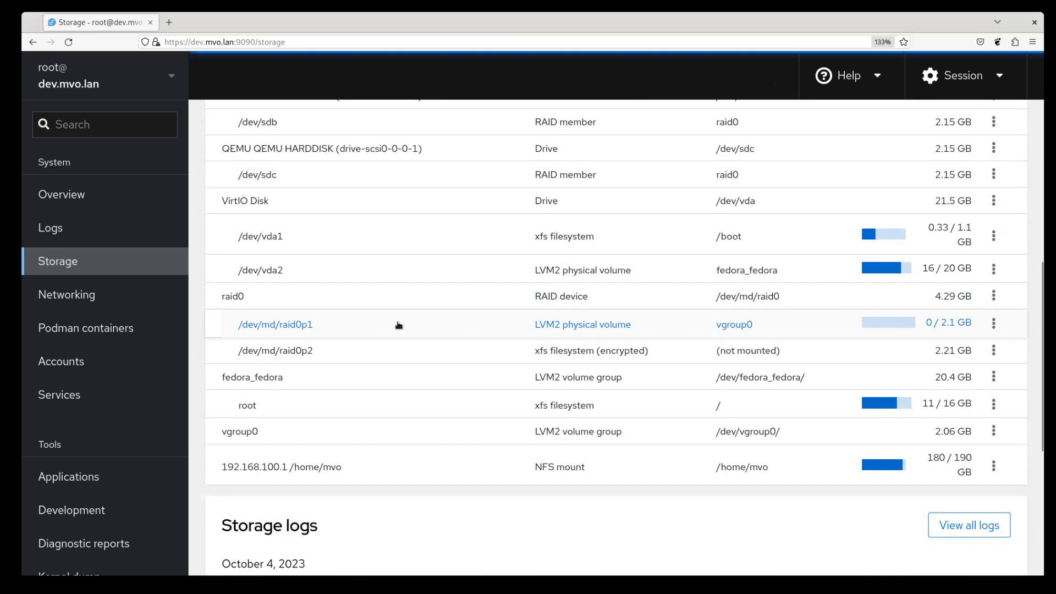
left_click(599, 327)
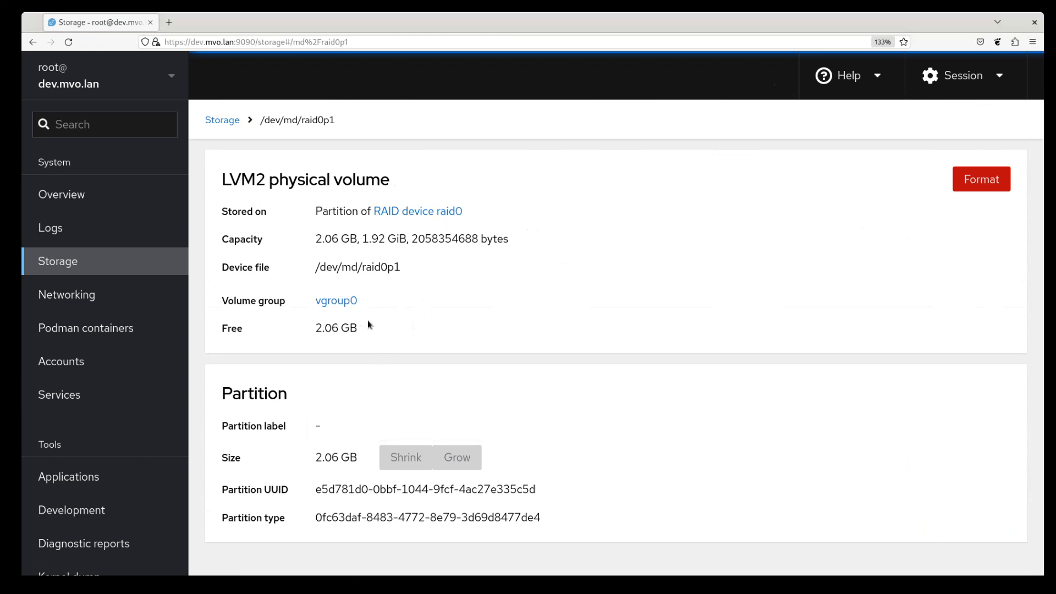
Step: On the vgroup0 page, start a new logical volume, prefilled as linear lvol0 of 2055 MB
left_click(337, 303)
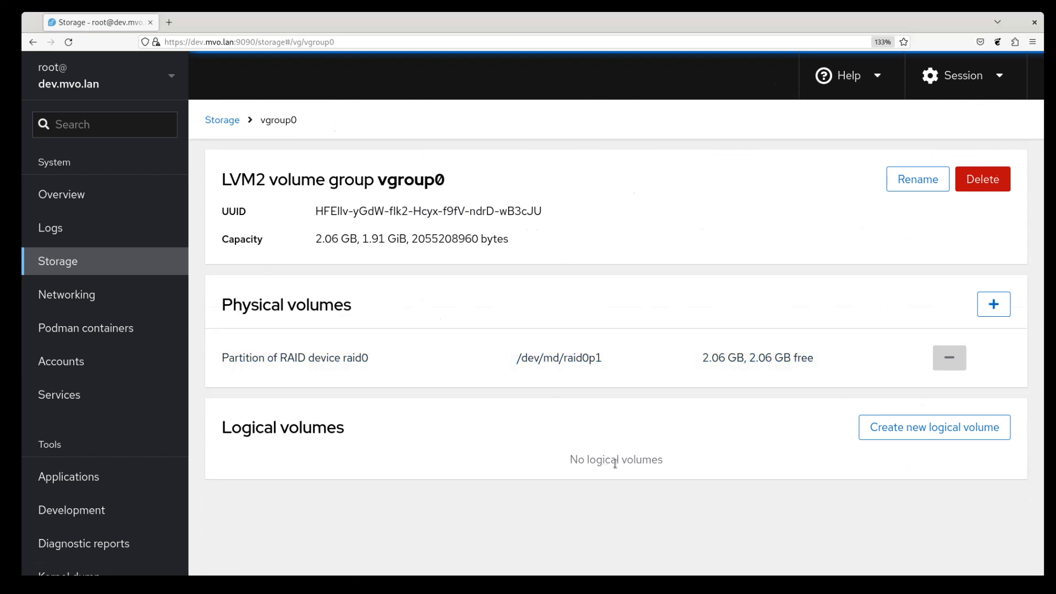
left_click(919, 424)
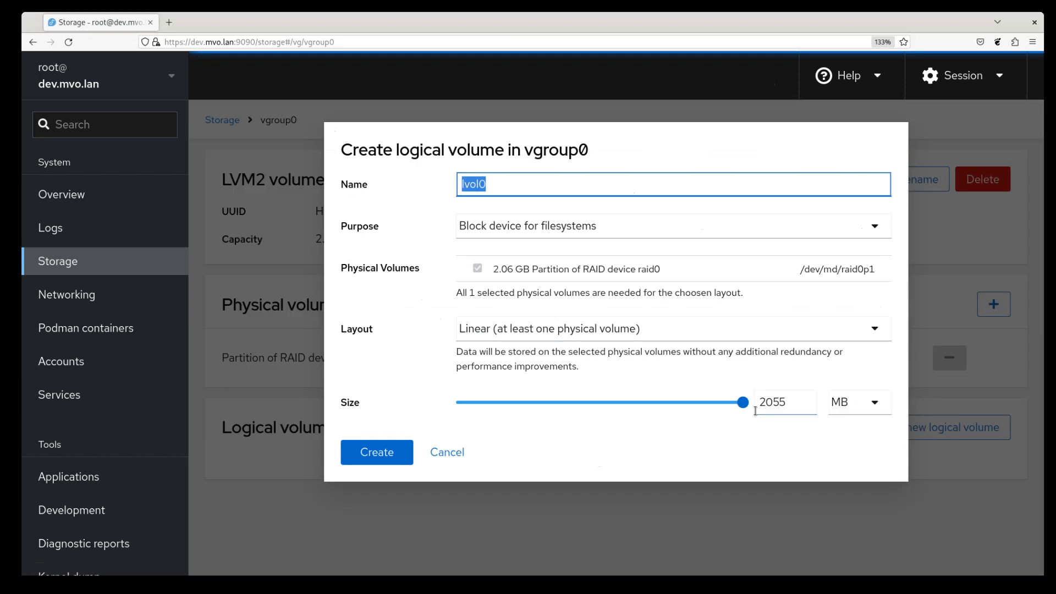
Step: Shrink the new logical volume lvol0 to 885 MB and create it
left_click_drag(742, 402, 579, 402)
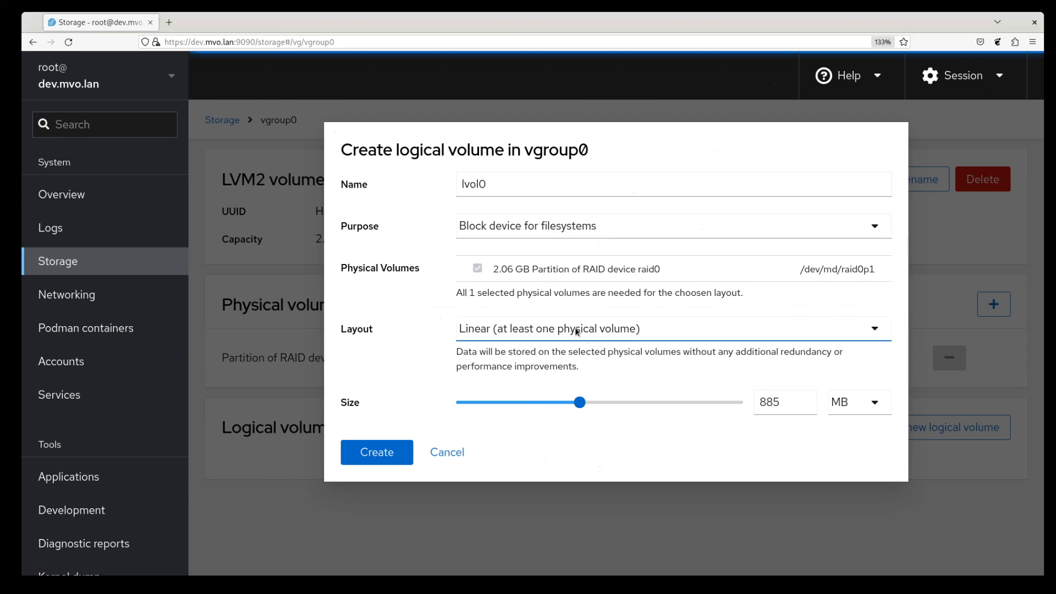
left_click(384, 453)
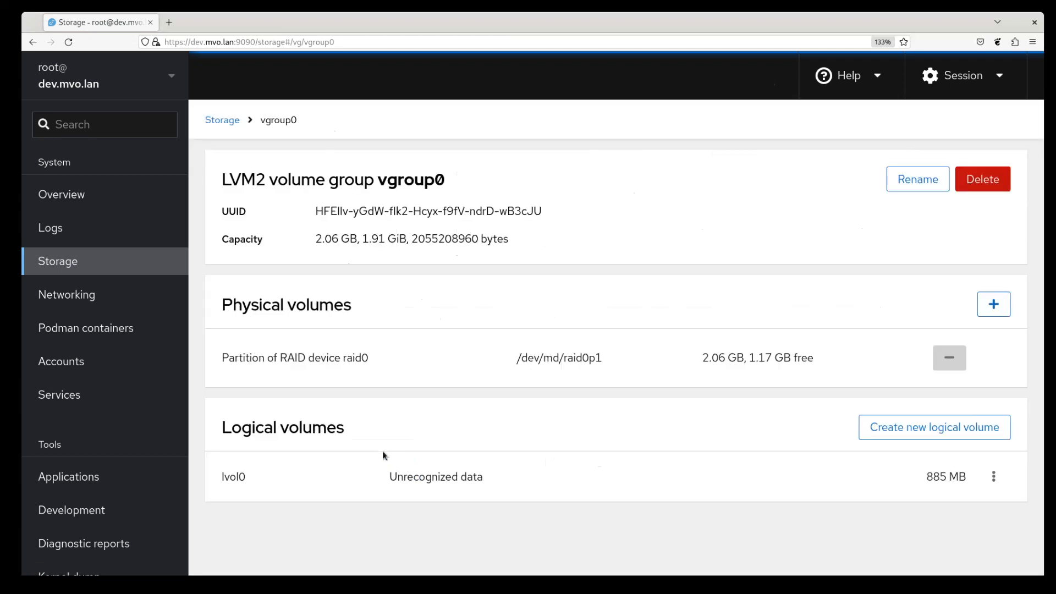
Step: Format the 885 MB lvol0 as xfs without mounting it, then return to vgroup0
left_click(464, 477)
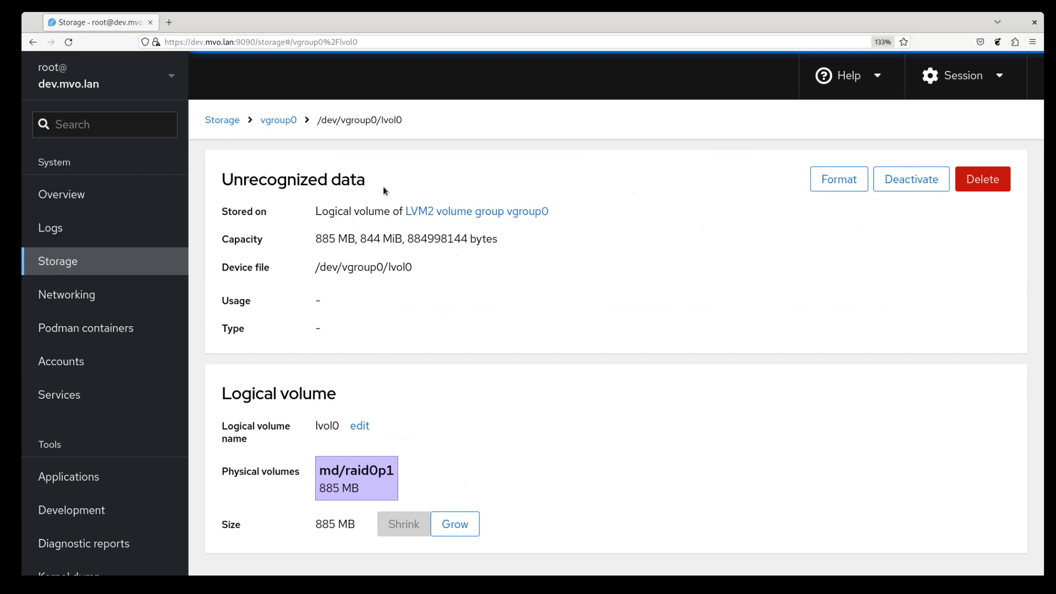
left_click(842, 180)
left_click(537, 525)
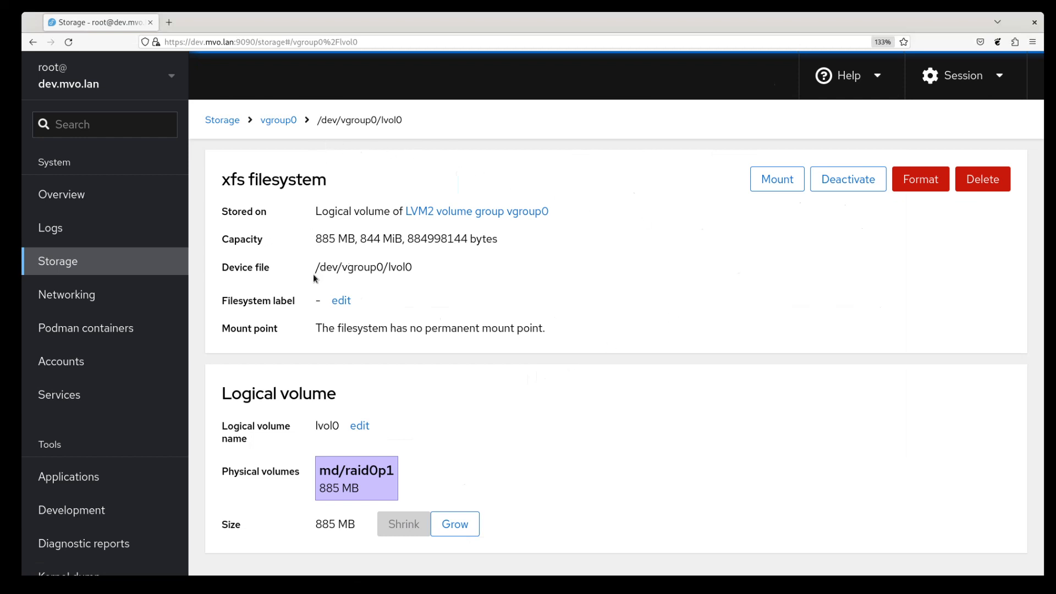
left_click(282, 118)
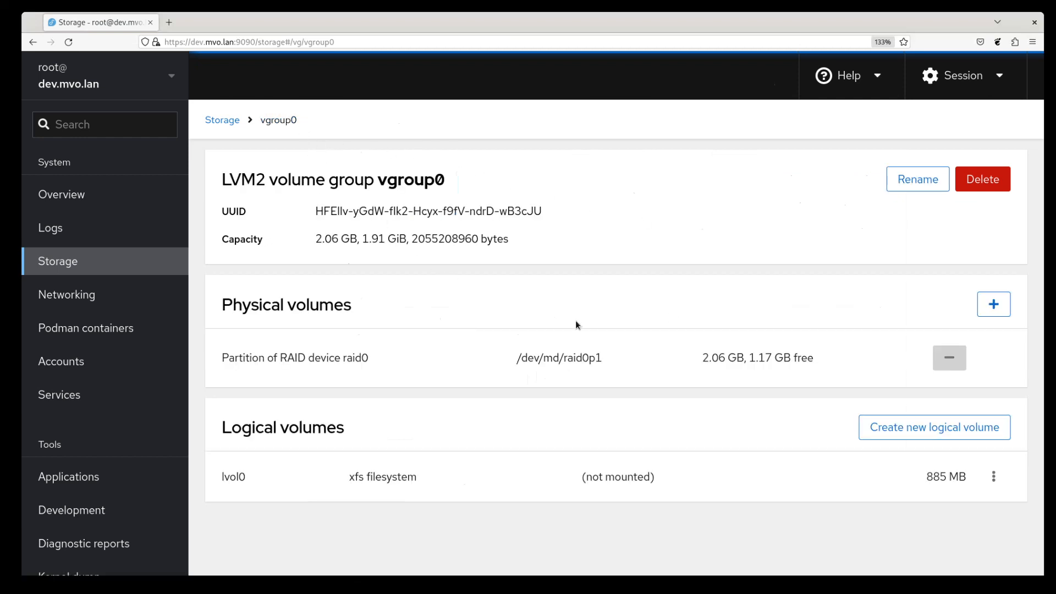
Step: Add lvol1 filling vgroup0's remaining 1.17 GB, then go back to the Storage overview
left_click(942, 427)
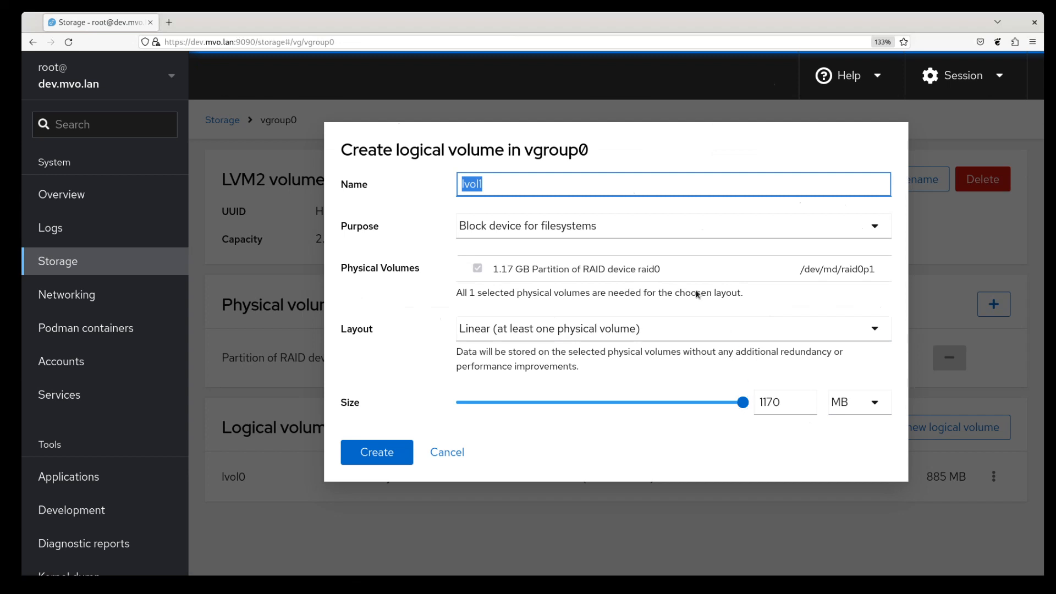
left_click(393, 454)
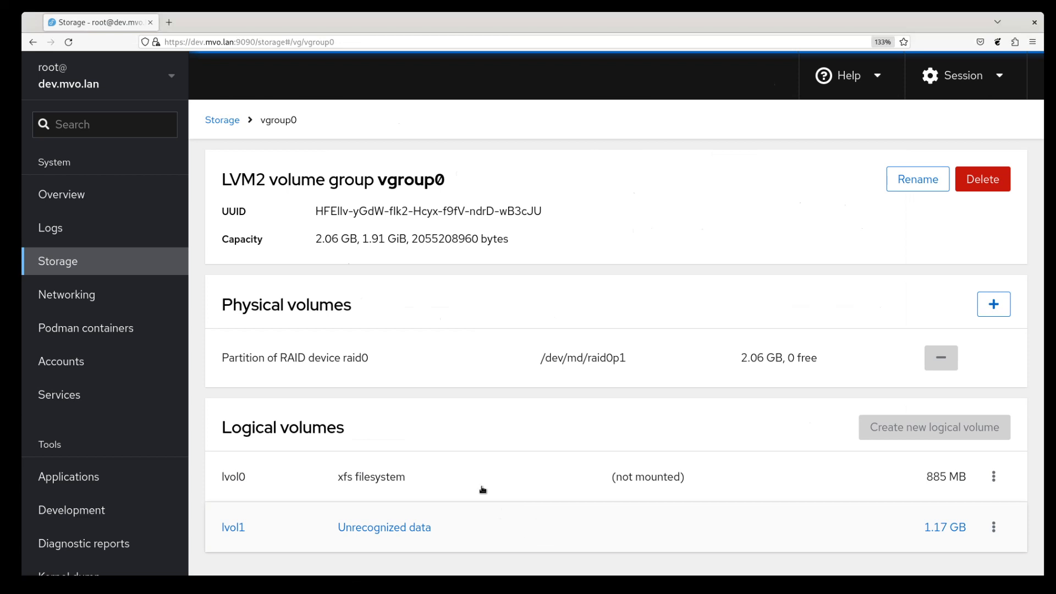
left_click(226, 122)
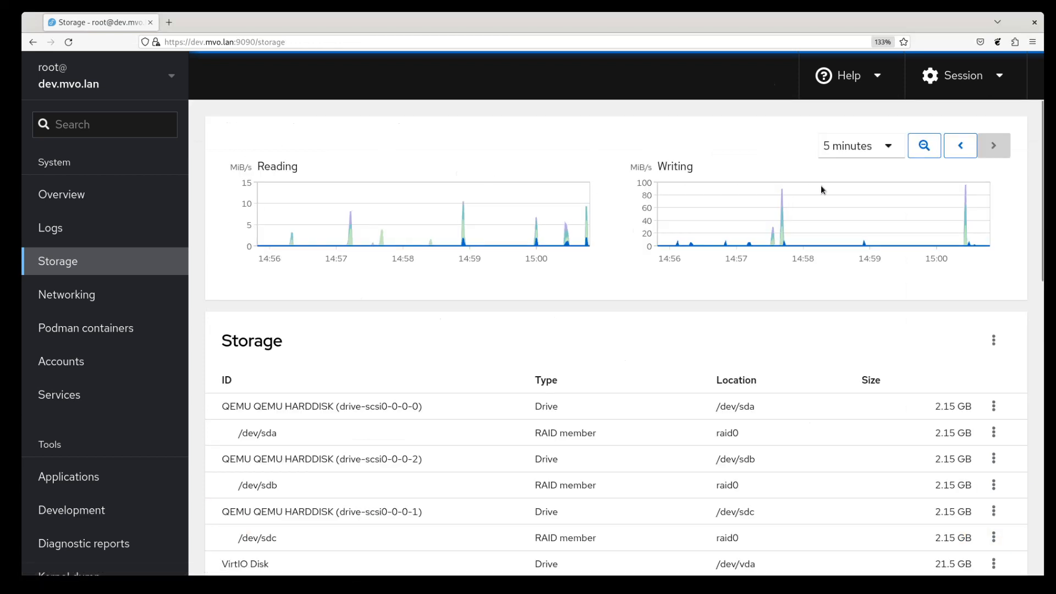
Step: Create Stratis pool pool0 on the 1.17 GB /dev/vgroup0/lvol1 block device
left_click(993, 340)
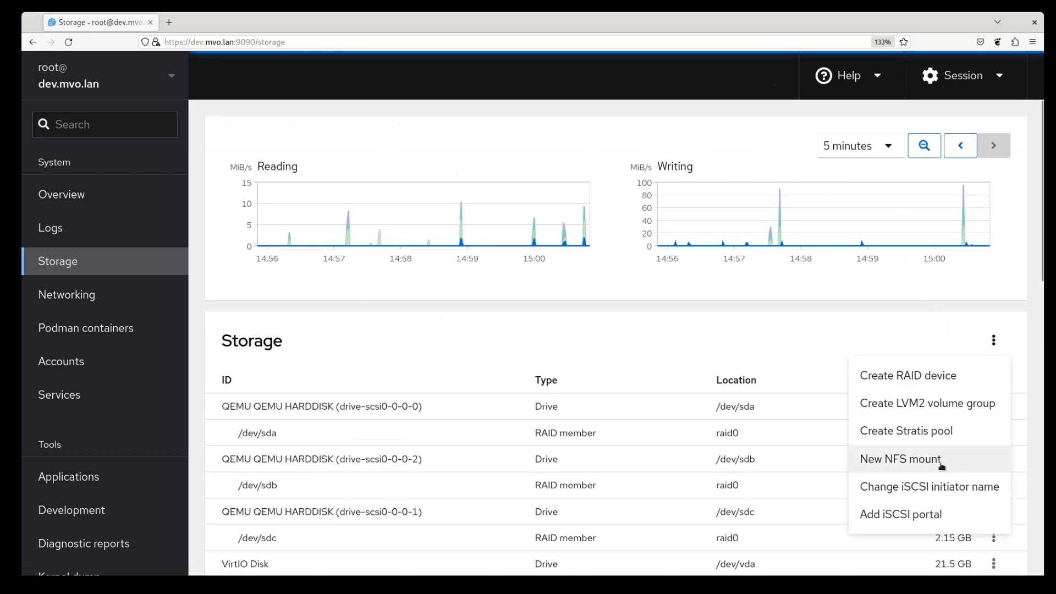
left_click(941, 439)
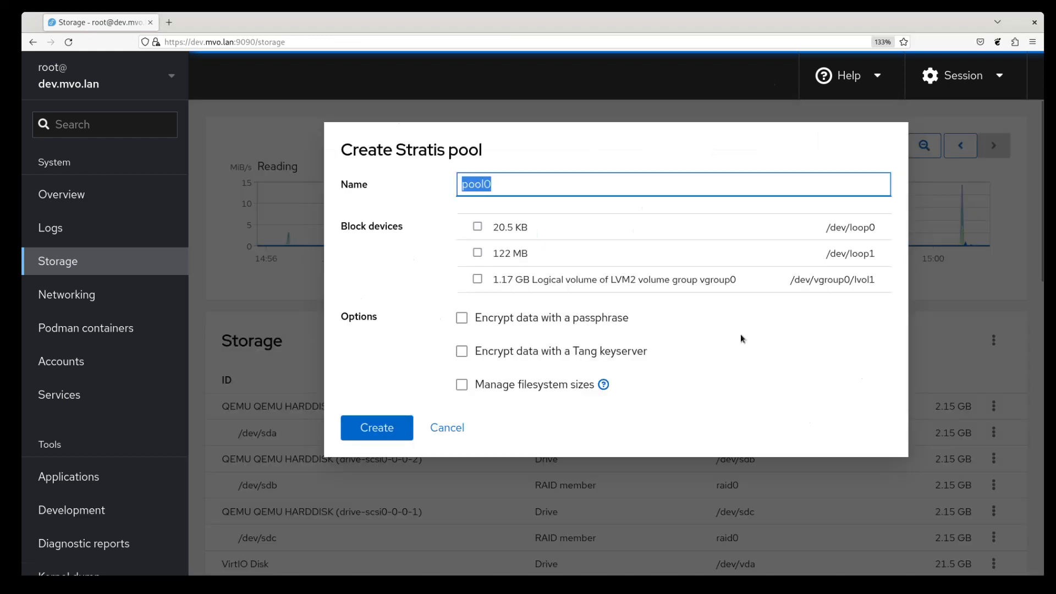
left_click(577, 280)
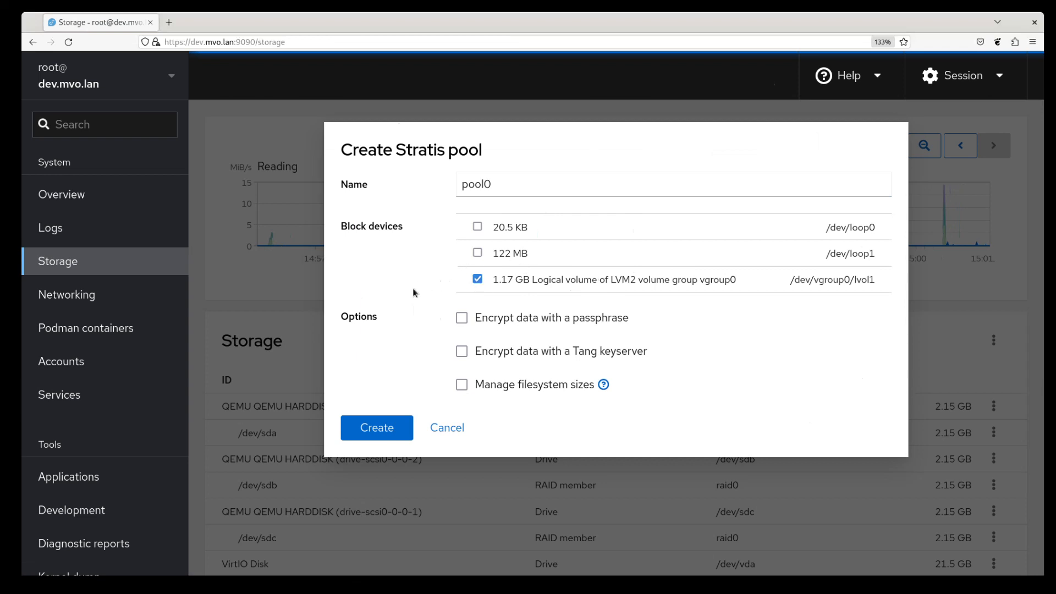
left_click(388, 424)
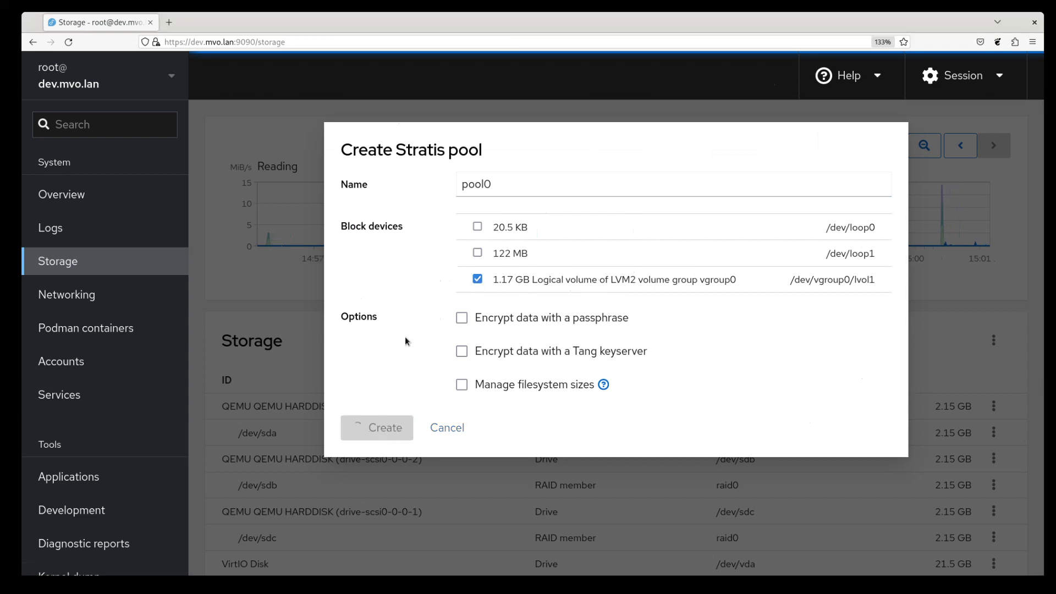
scroll(430, 300, "down", 5)
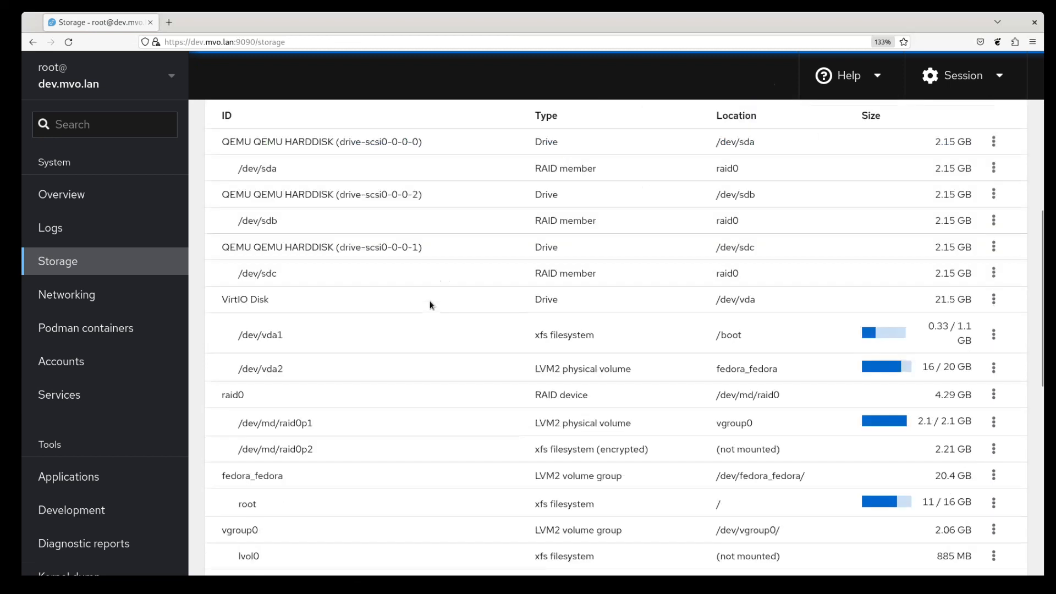
Step: Open the pool0 details page and start a new filesystem in it
scroll(430, 300, "down", 3)
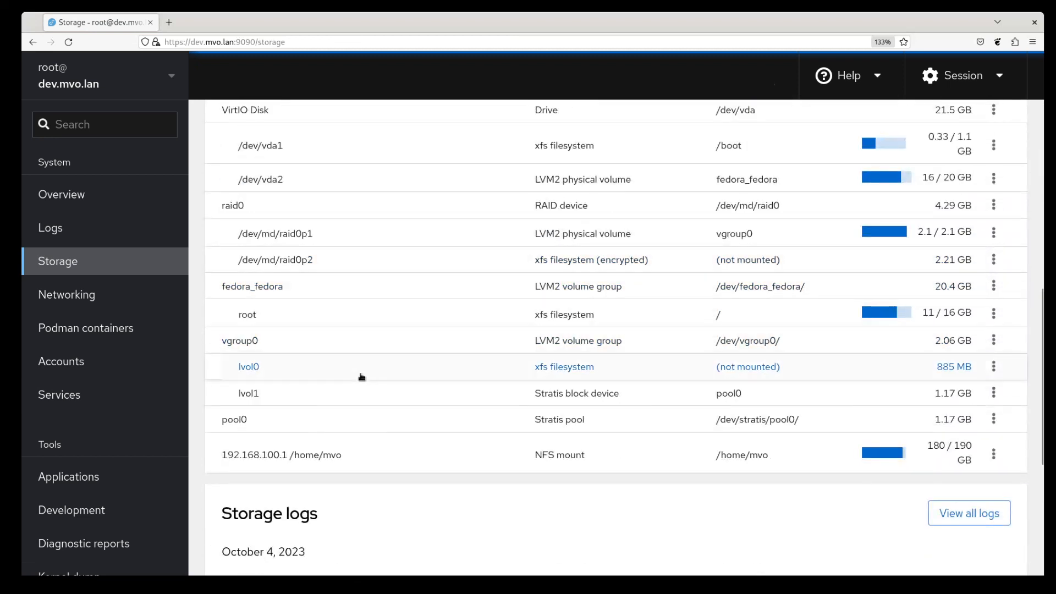
left_click(282, 421)
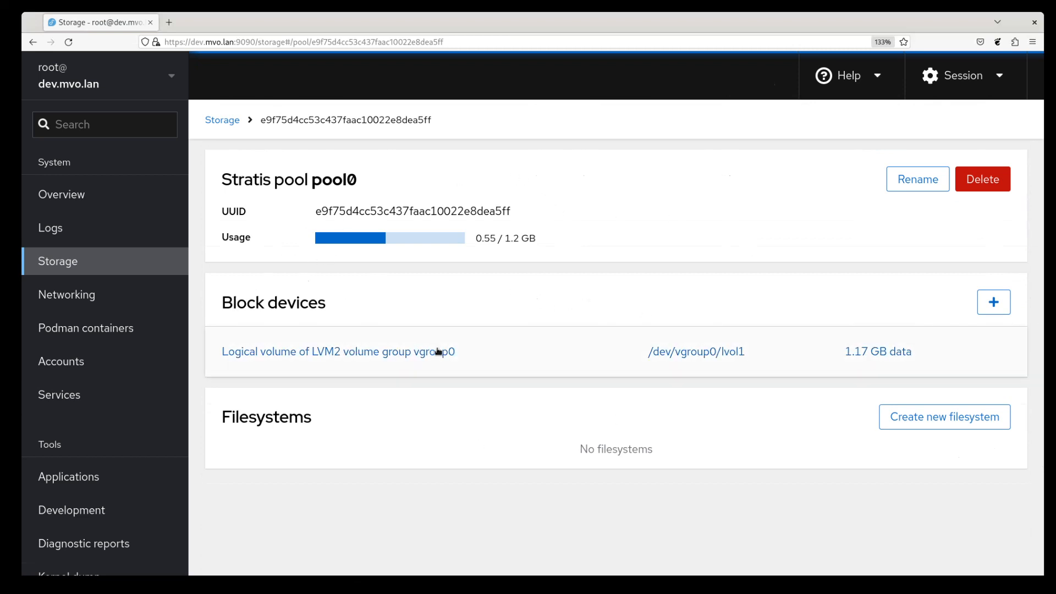
left_click(938, 421)
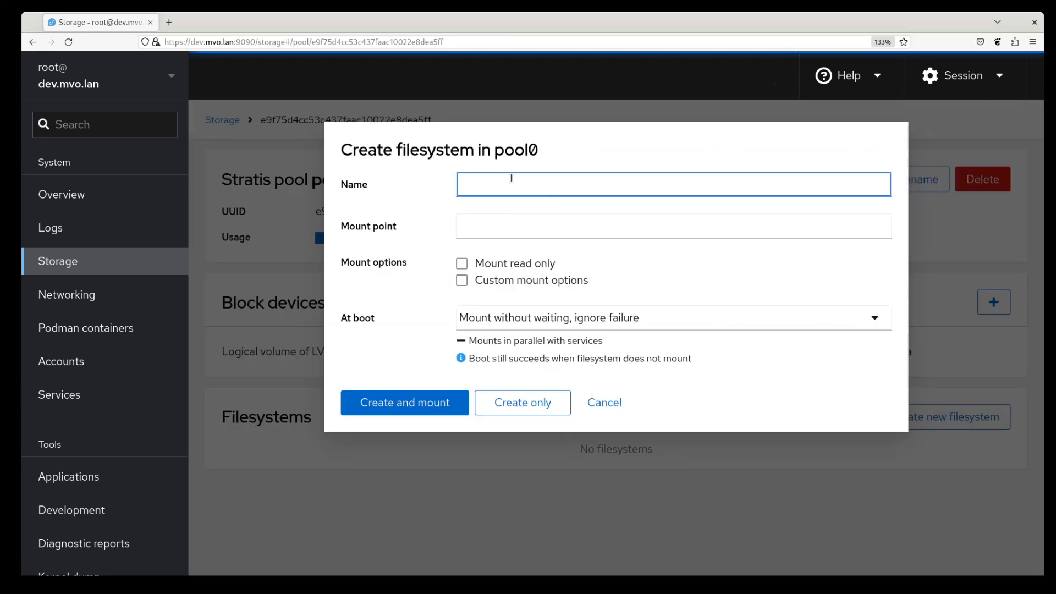
Step: Create the Stratis filesystem fsys in pool0, mounted at /run/data
type("fsys")
key("Tab")
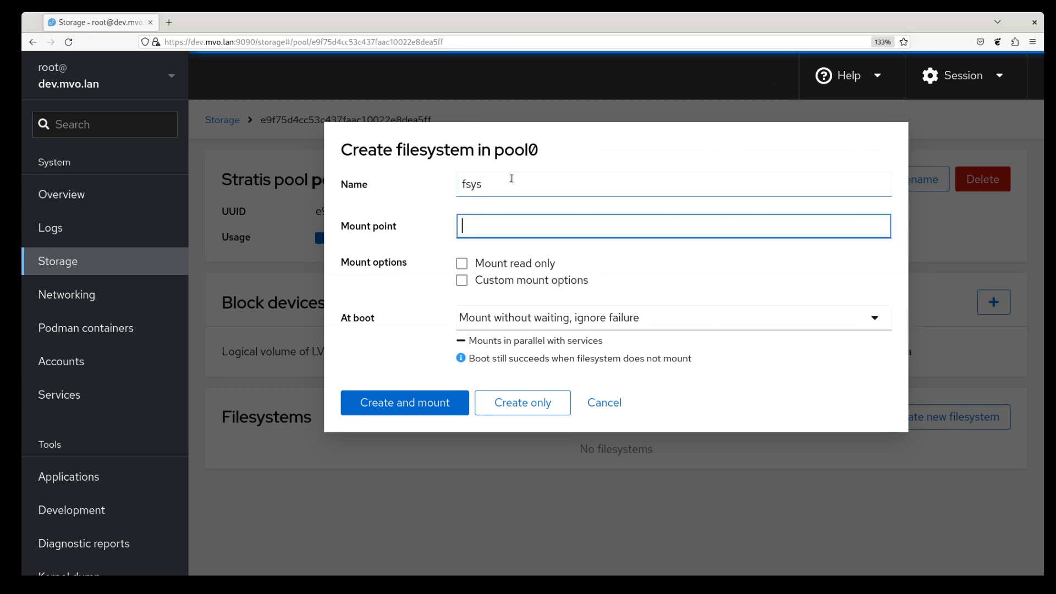
type("/run/data")
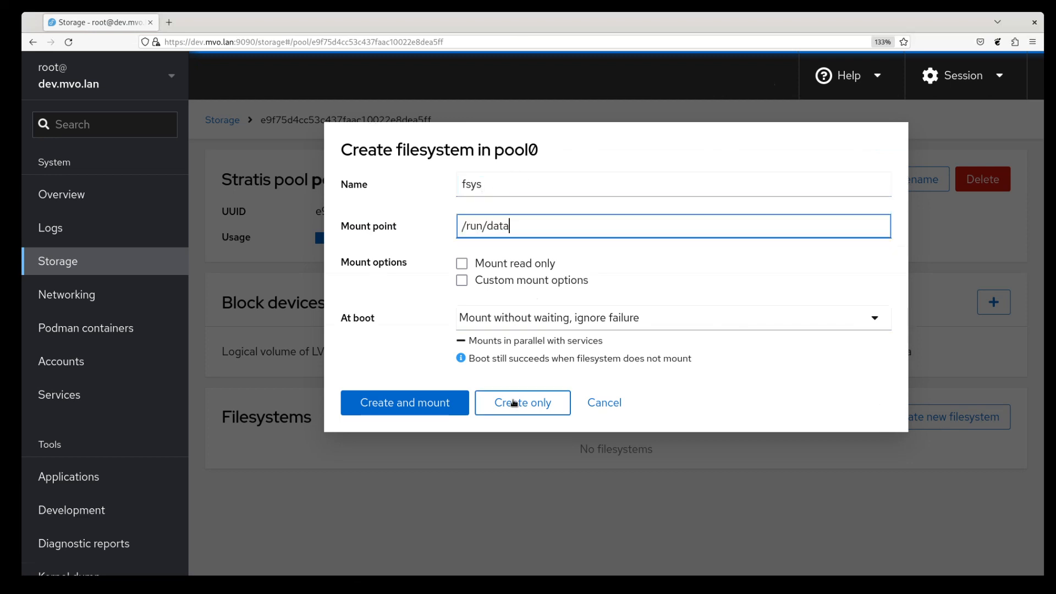
left_click(434, 411)
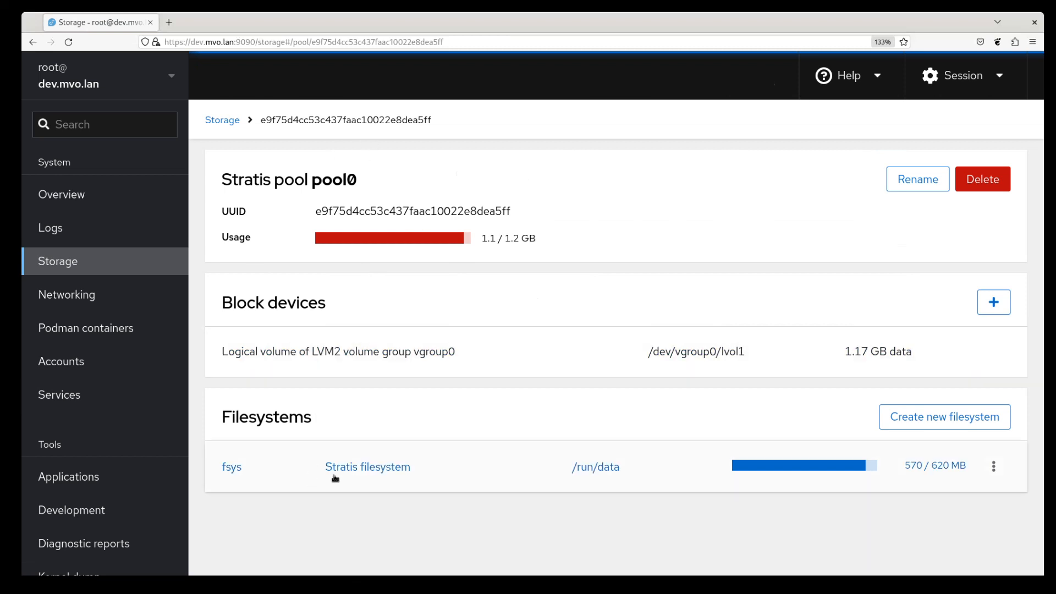
left_click_drag(321, 469, 426, 472)
left_click(427, 471)
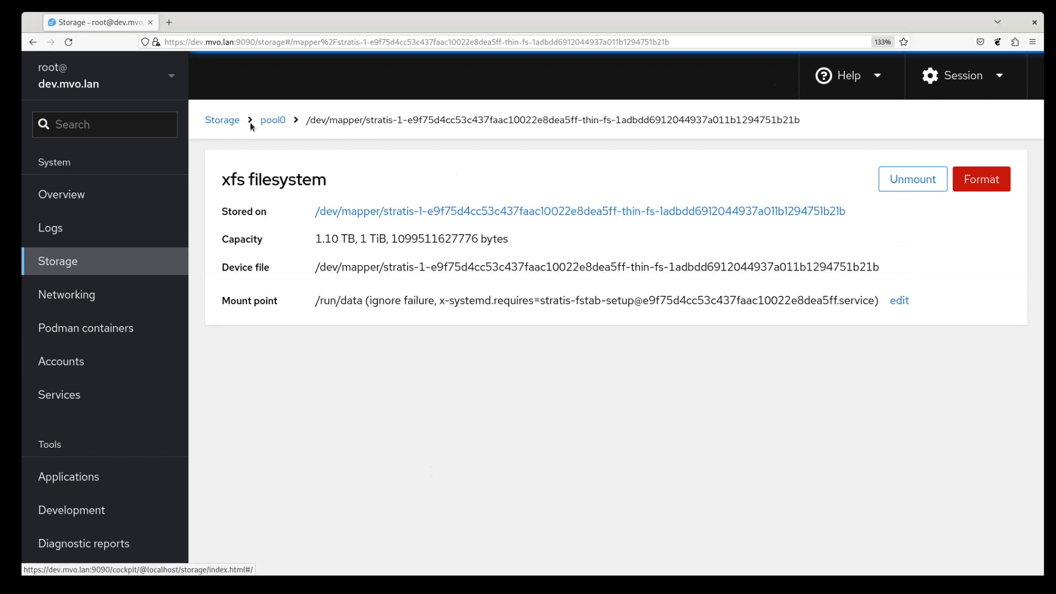
left_click(272, 120)
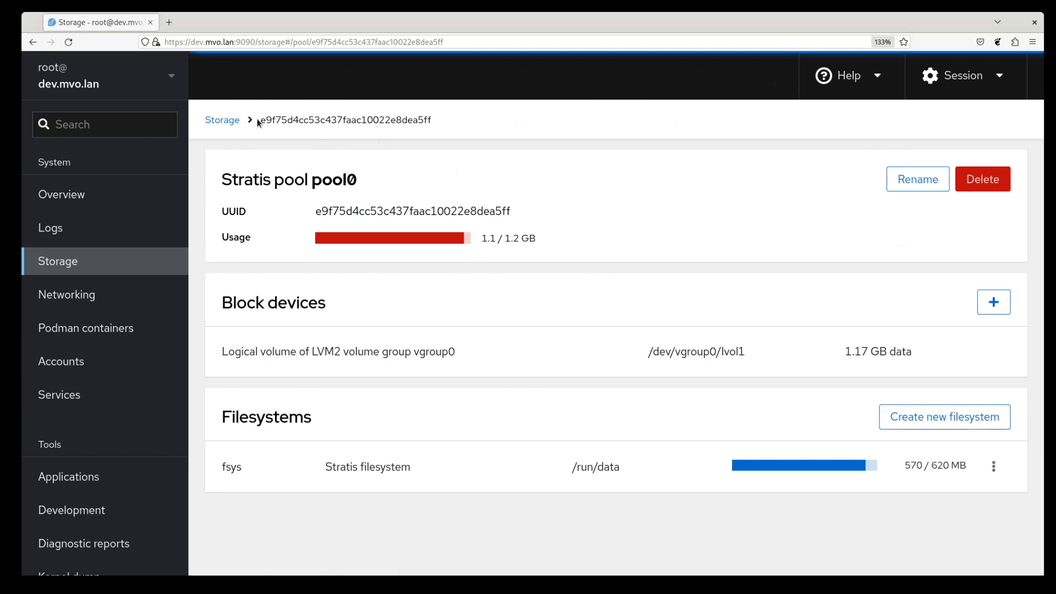
left_click(366, 471)
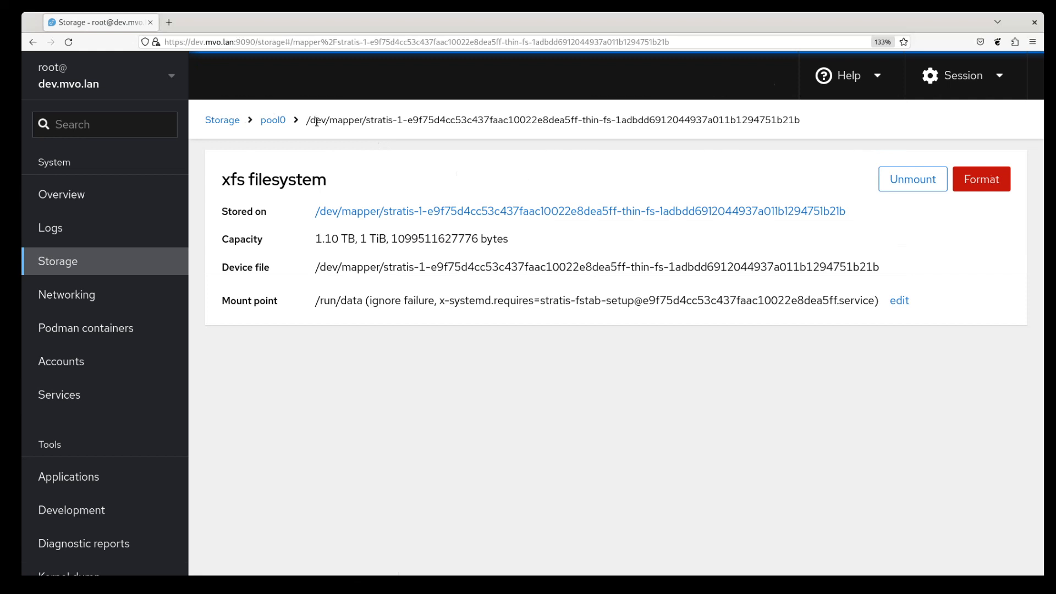
left_click_drag(302, 119, 608, 159)
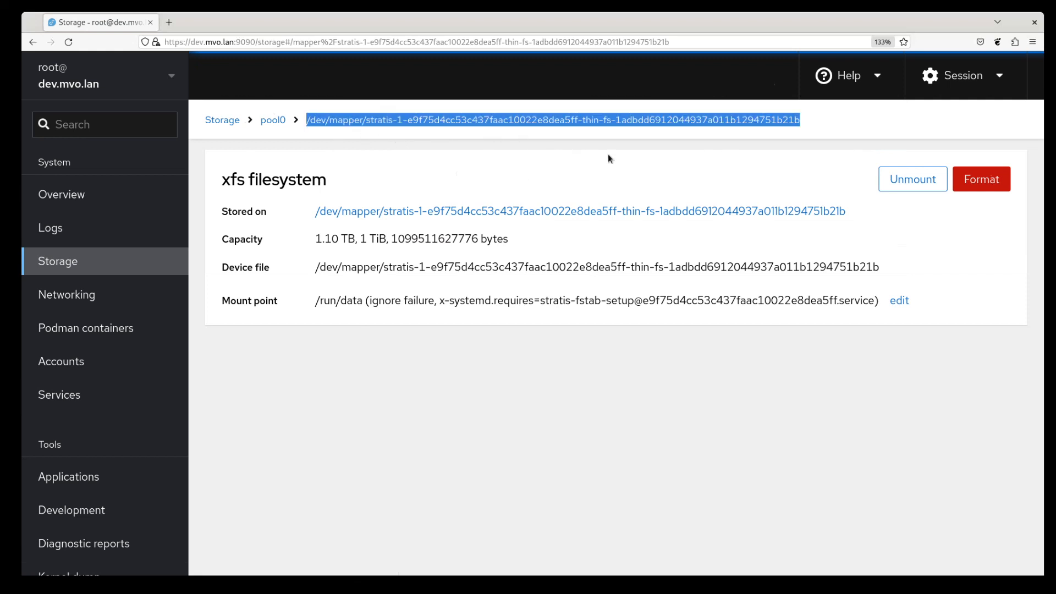
left_click(828, 120)
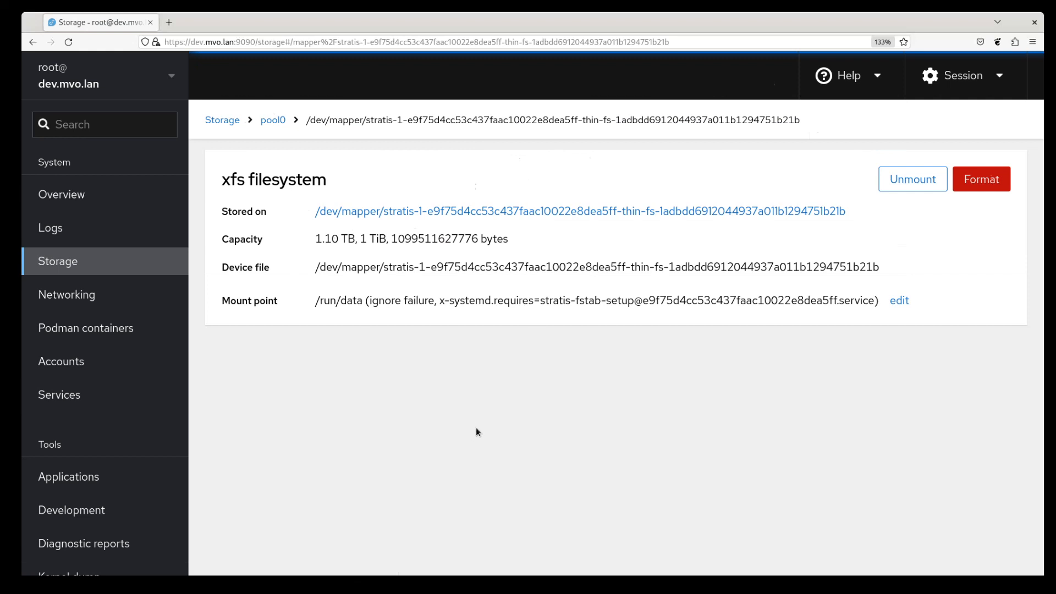
left_click_drag(438, 303, 874, 302)
left_click(572, 451)
left_click(272, 120)
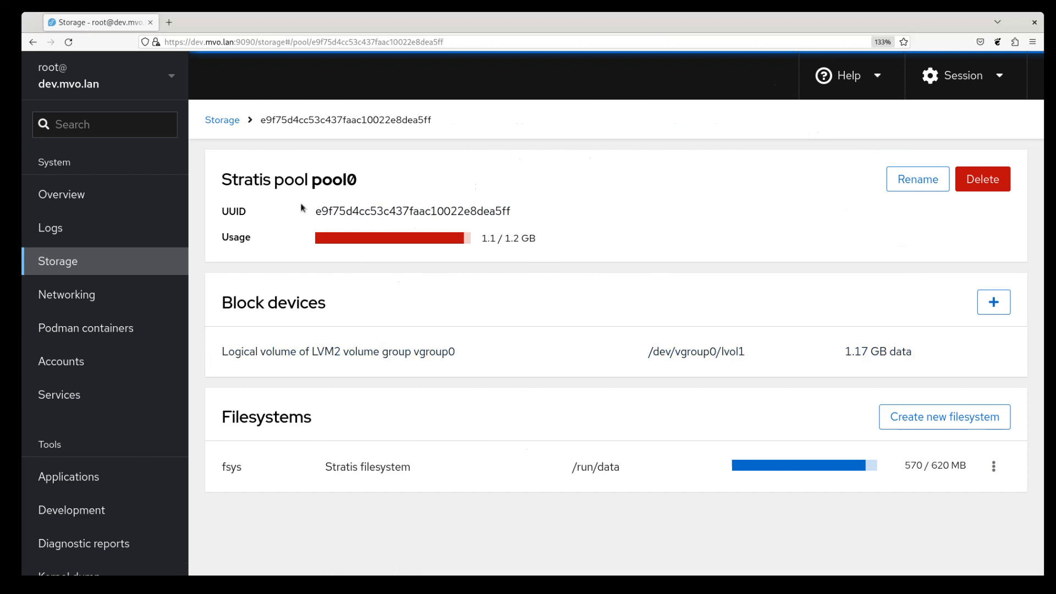
Step: Go back to the Storage overview and review raid0, vgroup0, pool0 and fsys at /run/data
left_click(230, 125)
scroll(596, 294, "down", 10)
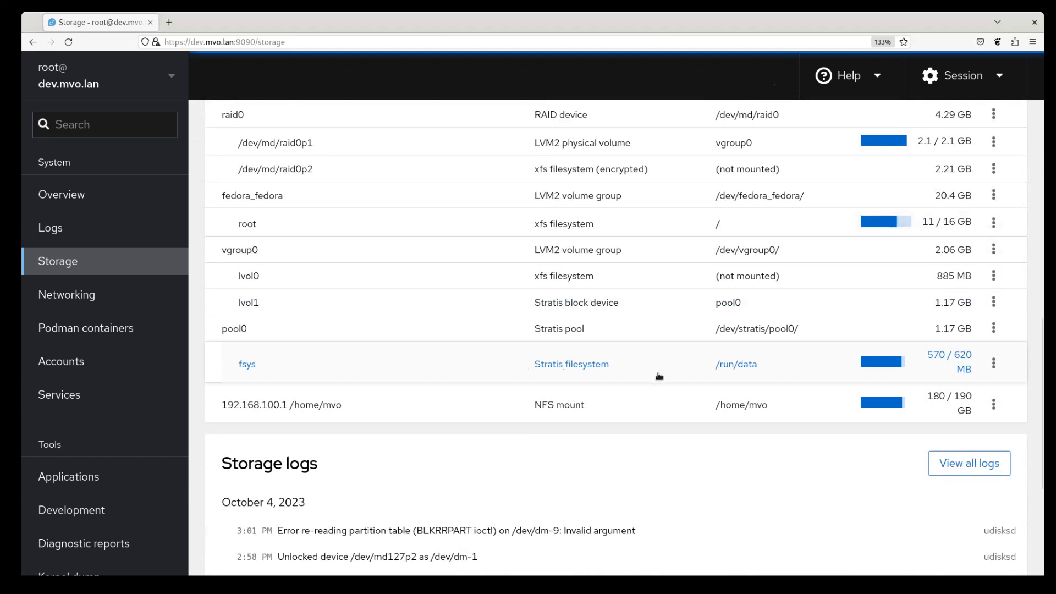
scroll(668, 377, "up", 10)
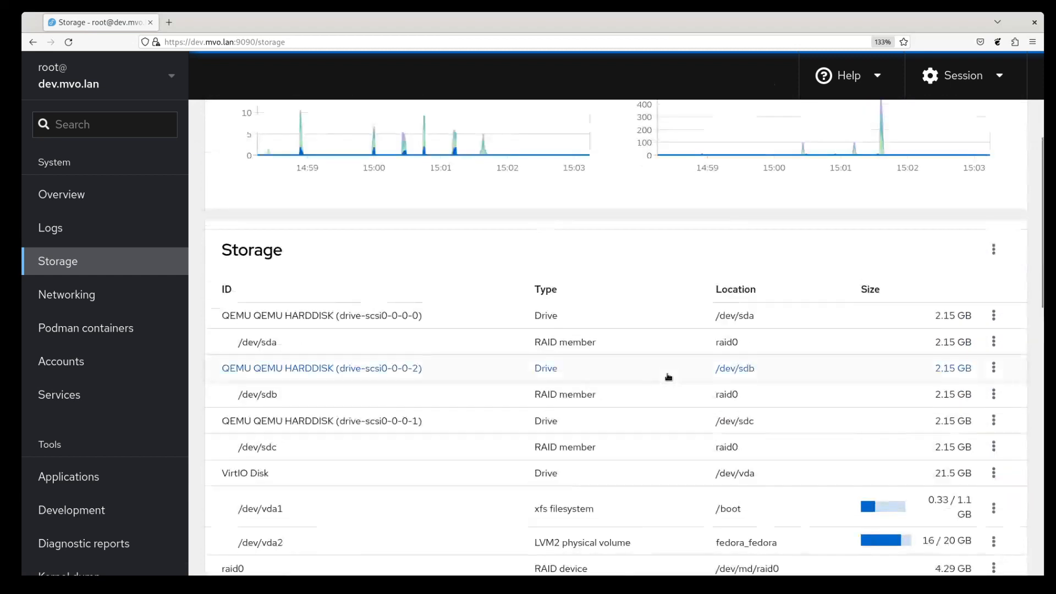
scroll(667, 377, "down", 6)
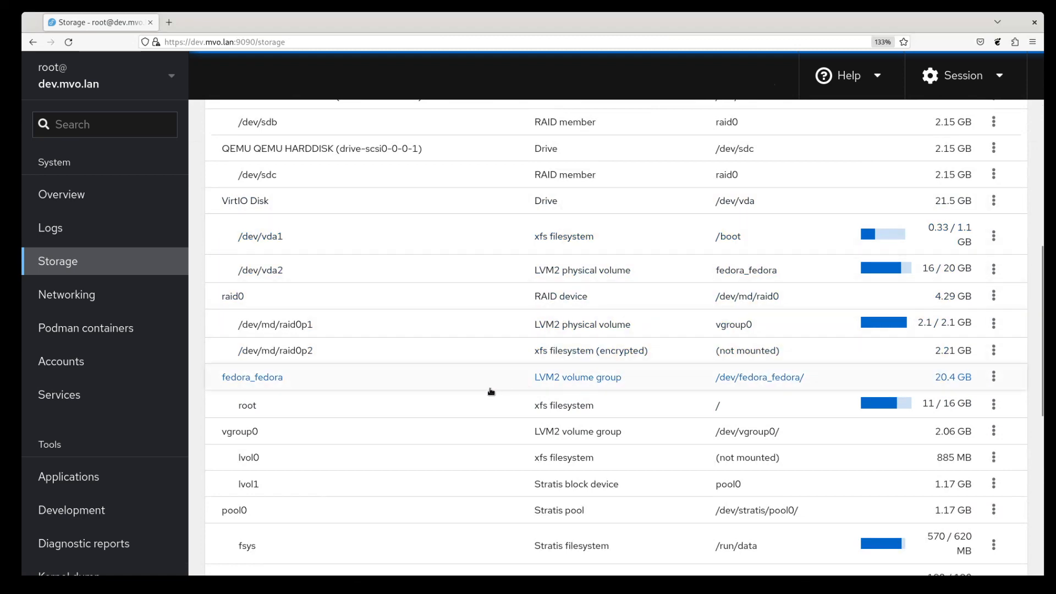
scroll(490, 392, "down", 3)
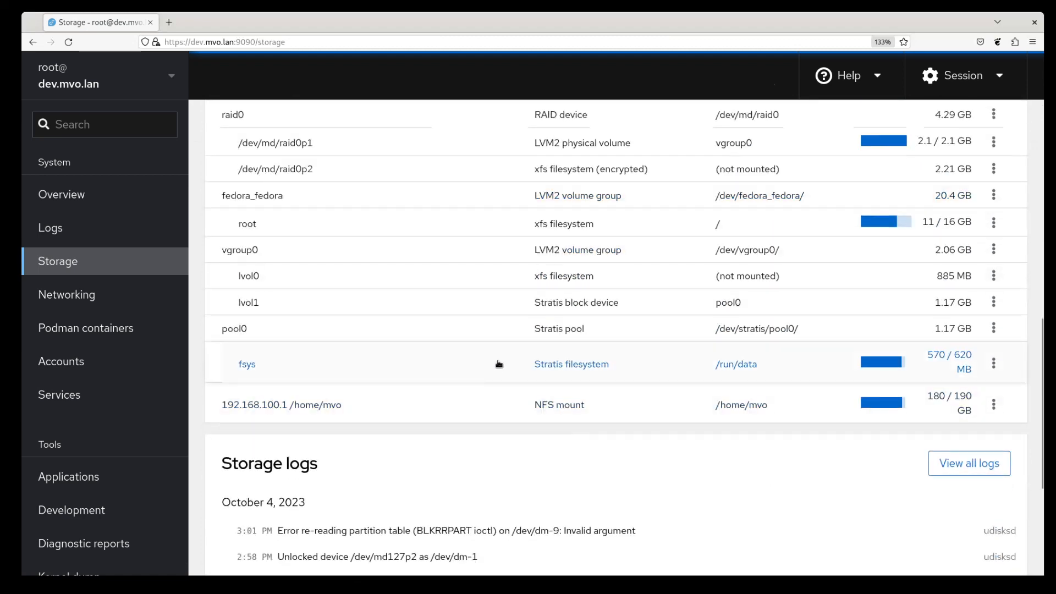
scroll(499, 360, "up", 1)
scroll(500, 355, "up", 9)
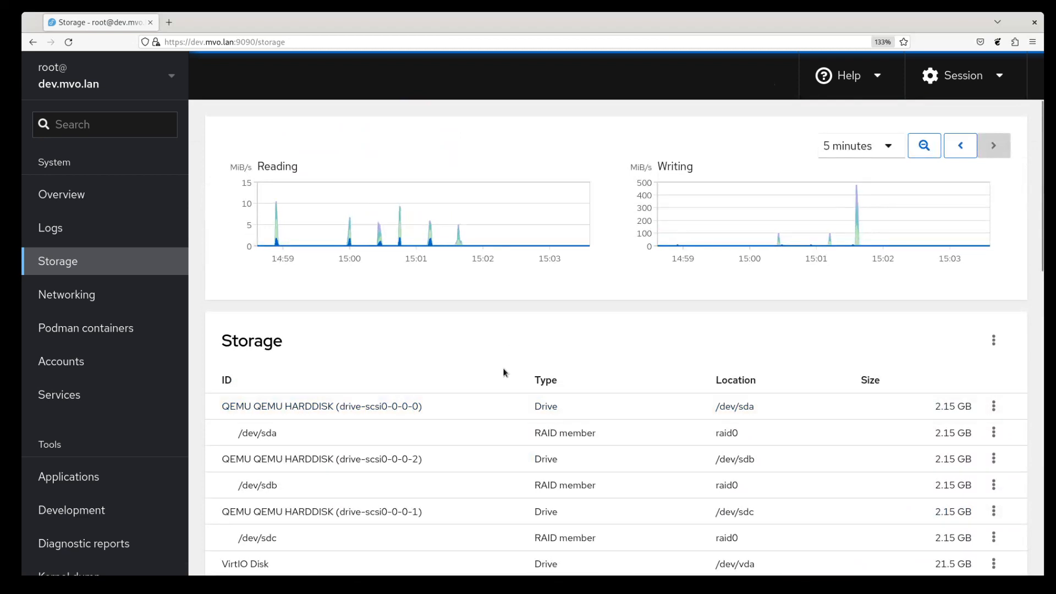
scroll(502, 372, "down", 2)
scroll(503, 373, "down", 8)
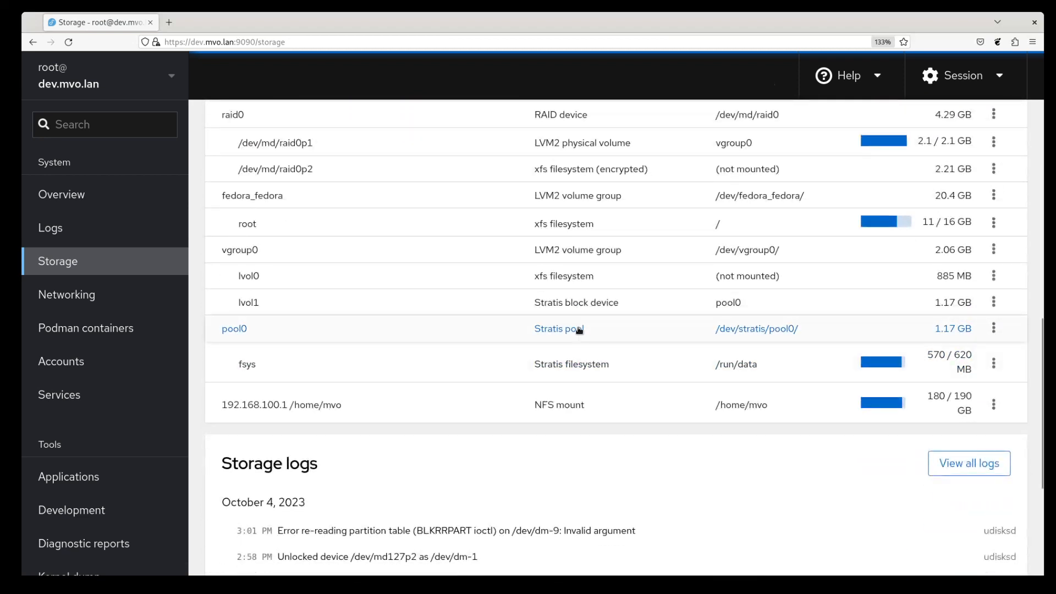
scroll(579, 330, "up", 8)
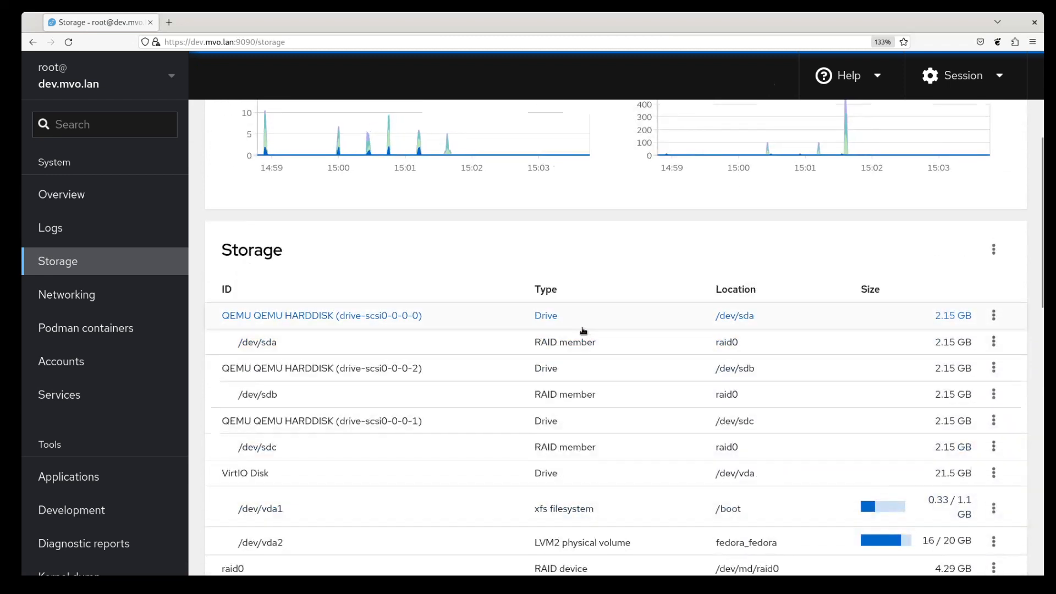
scroll(610, 362, "down", 3)
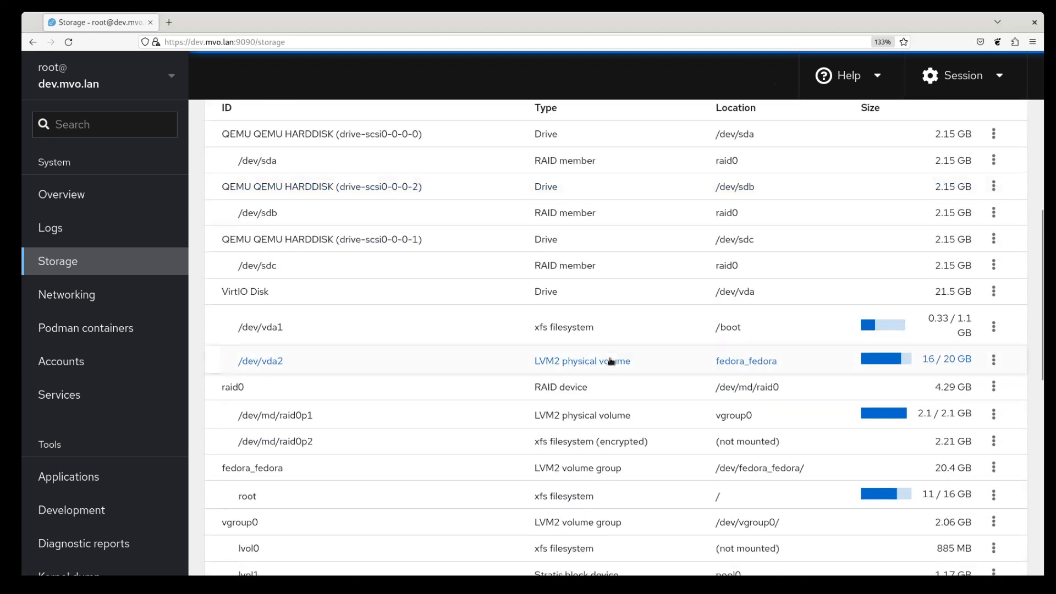